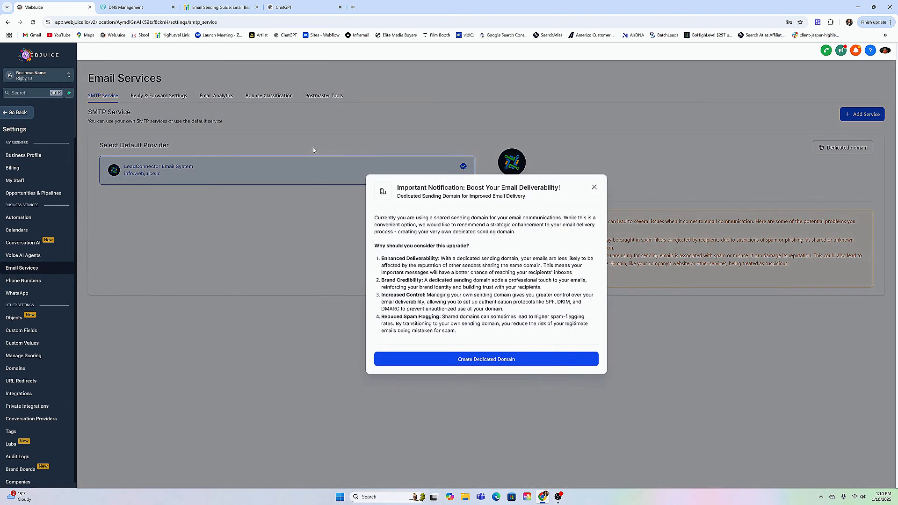
Dismiss the deliverability notification and start adding a new dedicated sending domain under Dedicated Domain And IP.
click(593, 189)
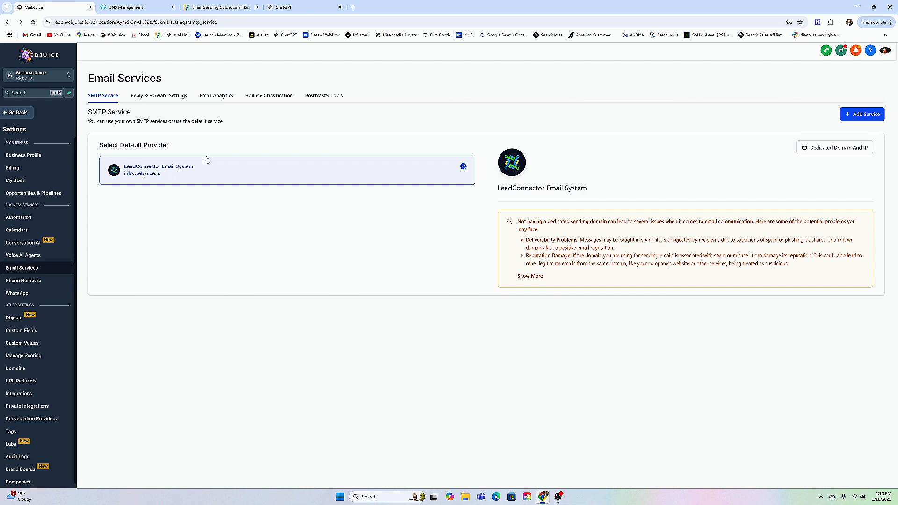
click(829, 149)
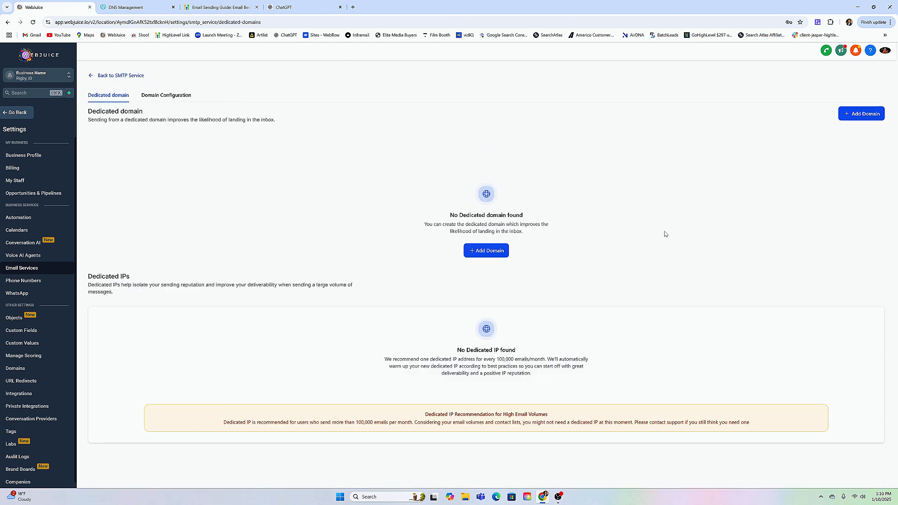
click(487, 254)
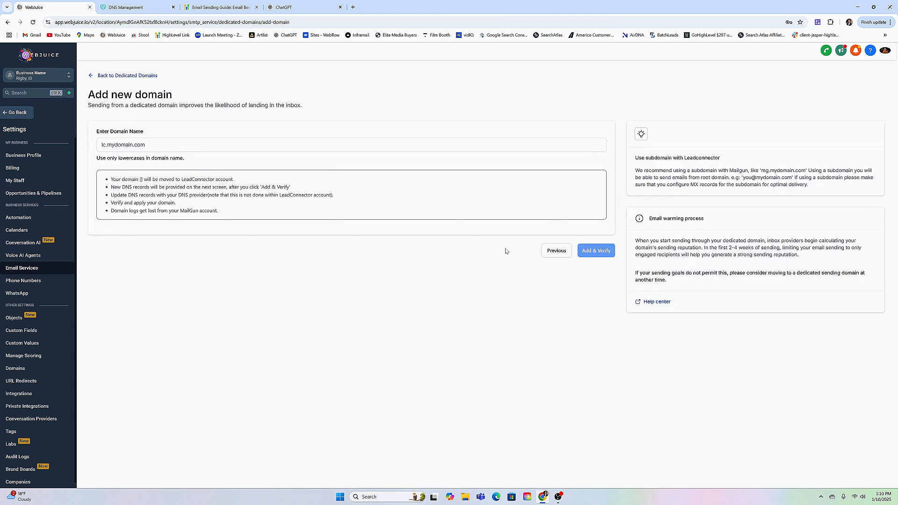
Enter the info subdomain of the owner's .com domain as the new sending domain name.
click(253, 146)
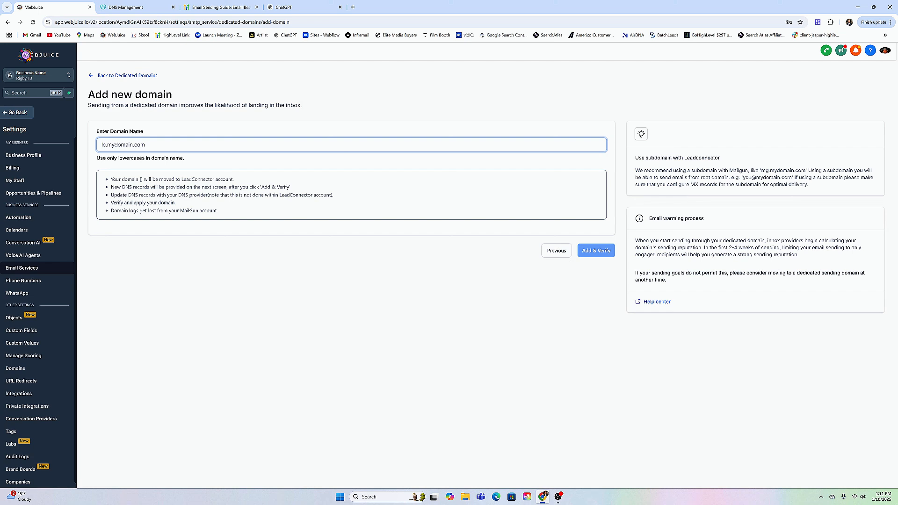
text(info)
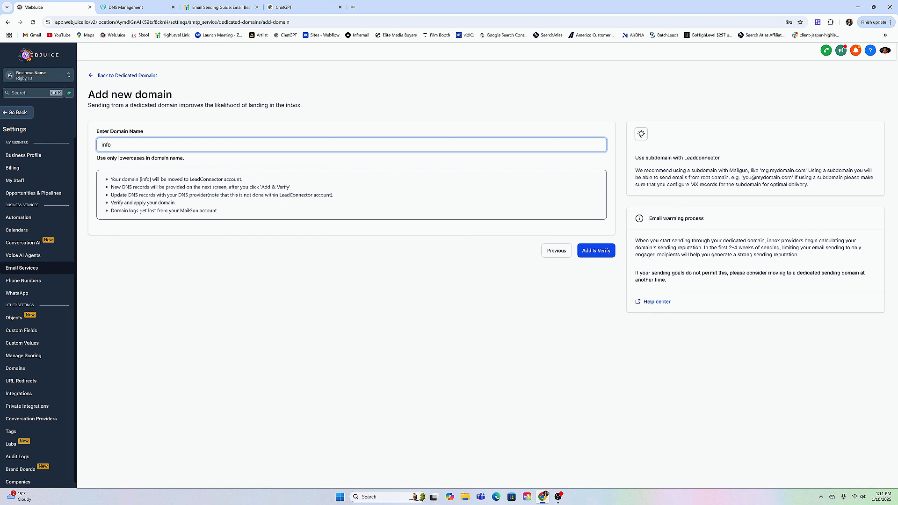
text(.jasperaiken.com)
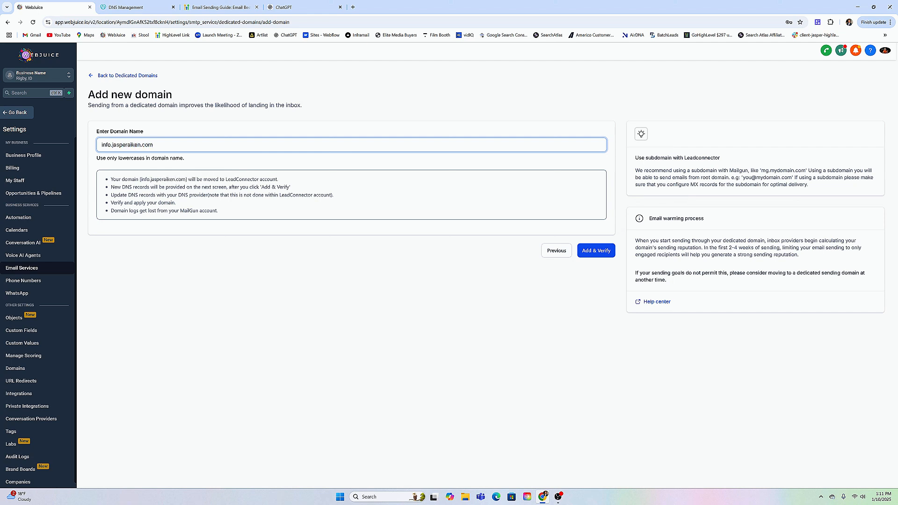
Compare the root domain in the entered name with the domain shown in GoDaddy's DNS Management, and return to WebJuice.
drag(112, 145, 153, 144)
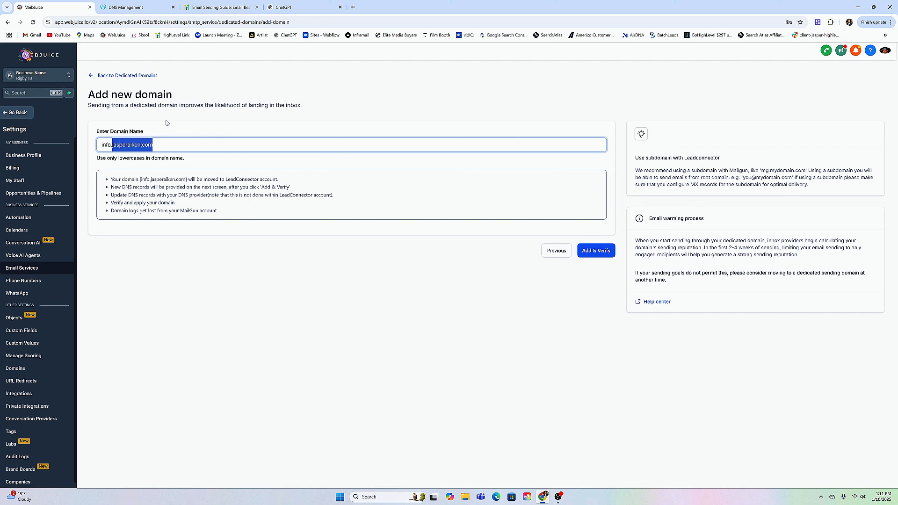
click(133, 7)
drag(276, 146, 341, 150)
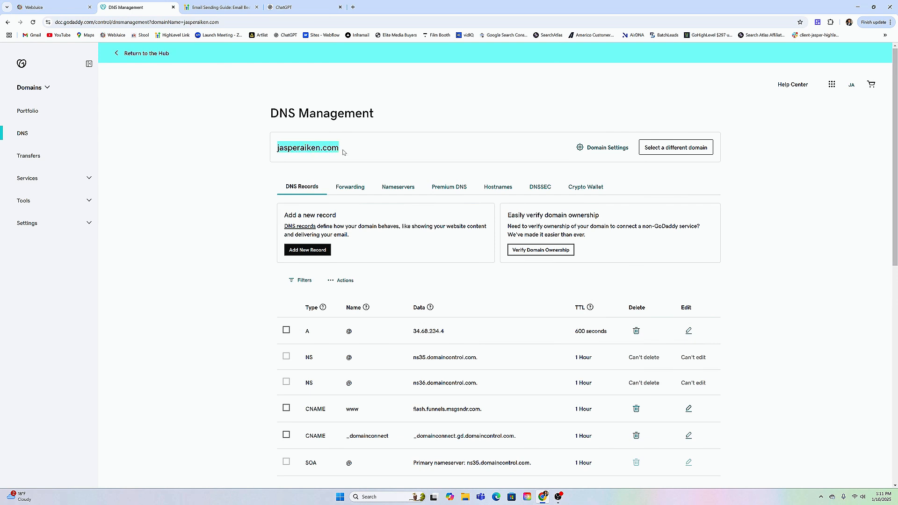
click(348, 144)
drag(276, 148, 342, 152)
click(348, 151)
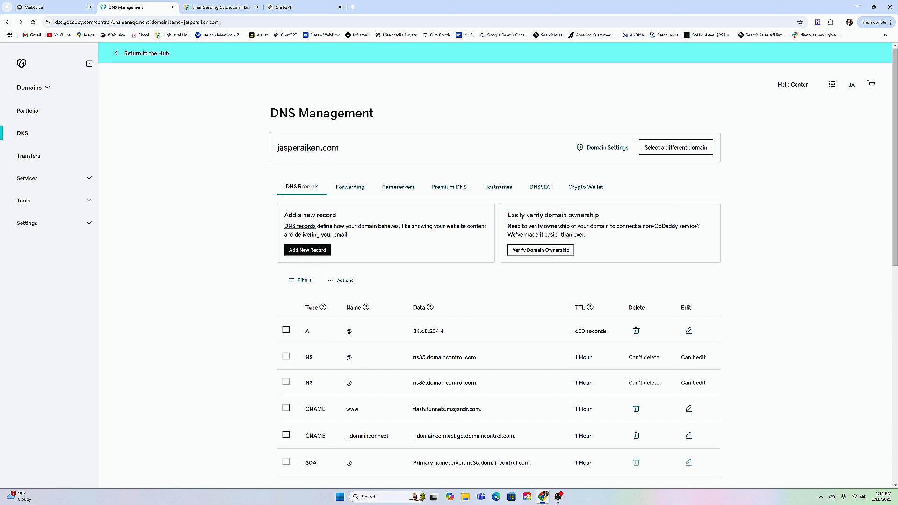
key(ctrl+Page_Up)
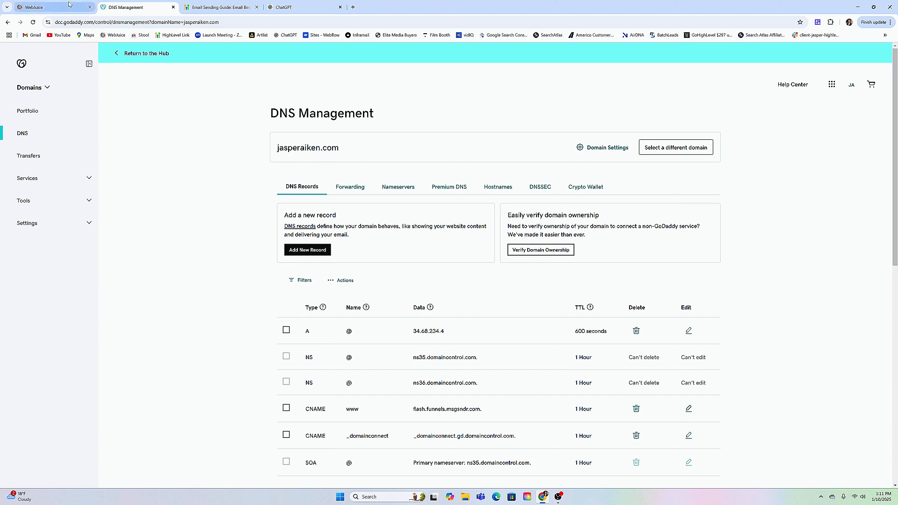
Submit the info subdomain for verification, review the existing GoDaddy DNS records, and choose to add the required records manually.
click(592, 251)
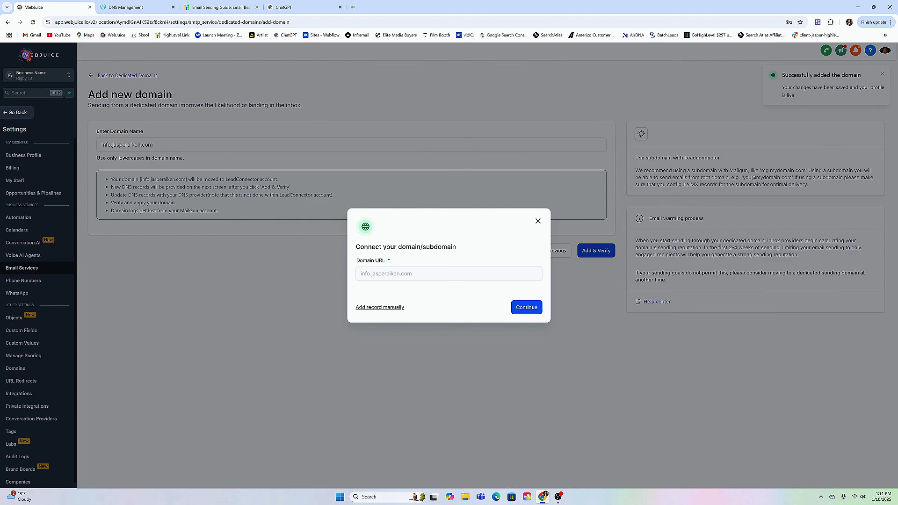
key(ctrl+Tab)
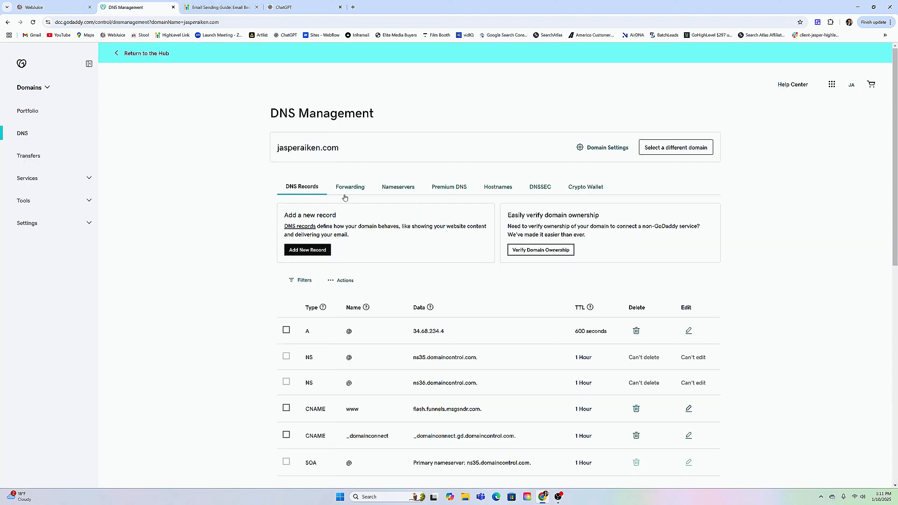
scroll(469, 275, down, 2)
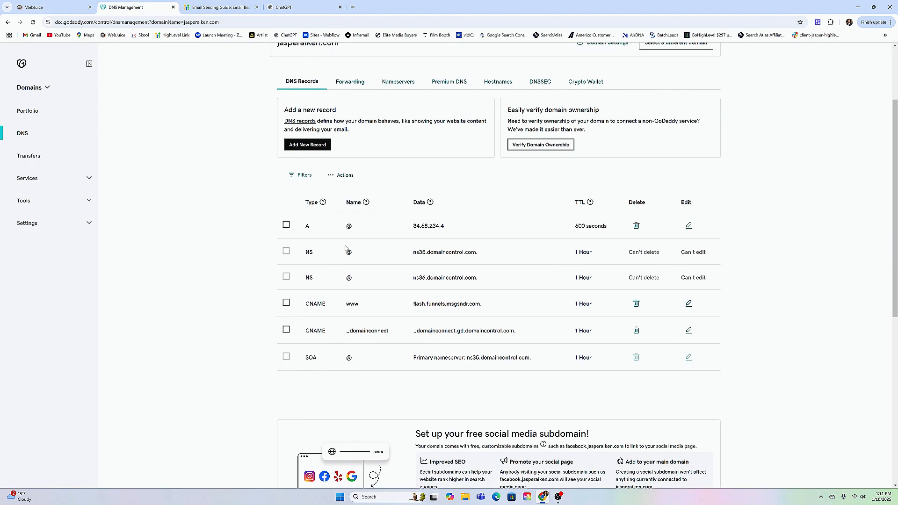
click(56, 7)
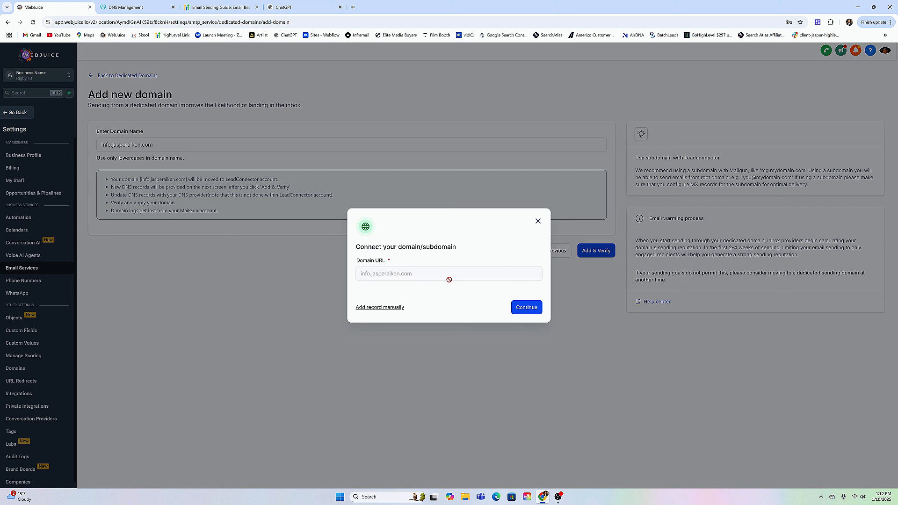
click(373, 309)
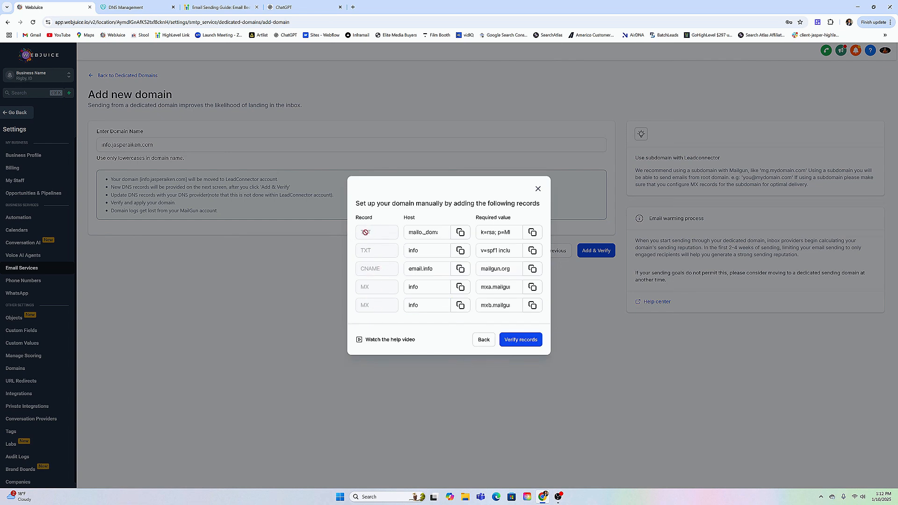
In GoDaddy, start a new TXT record using the first required host from WebJuice, mailo._domainkey.info, as its name.
click(462, 238)
click(138, 7)
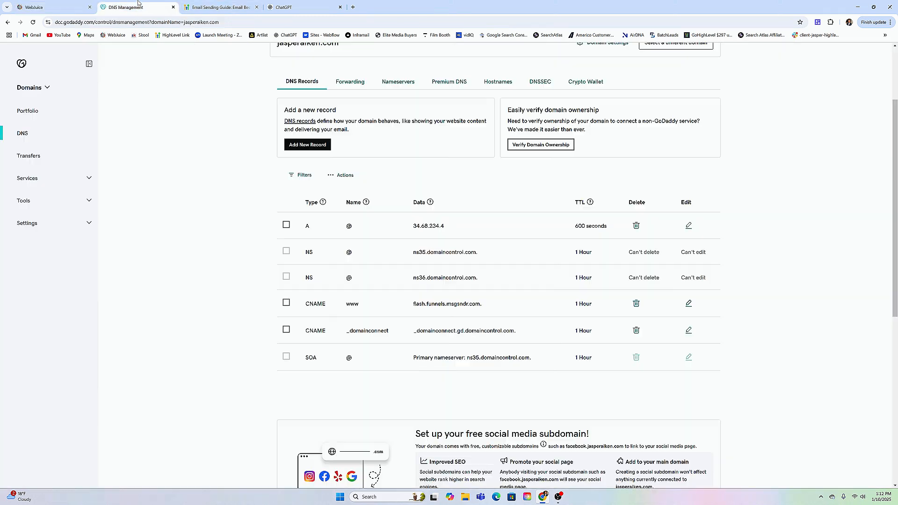
click(312, 146)
click(316, 213)
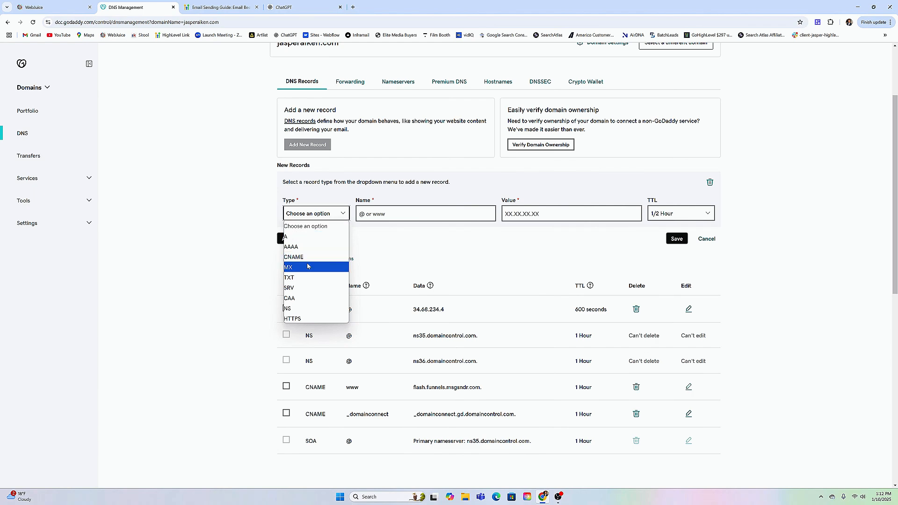
click(288, 277)
click(361, 214)
key(ctrl+v)
Copy the k=rsa DKIM value from WebJuice into the value of the mailo._domainkey.info record in GoDaddy.
click(54, 7)
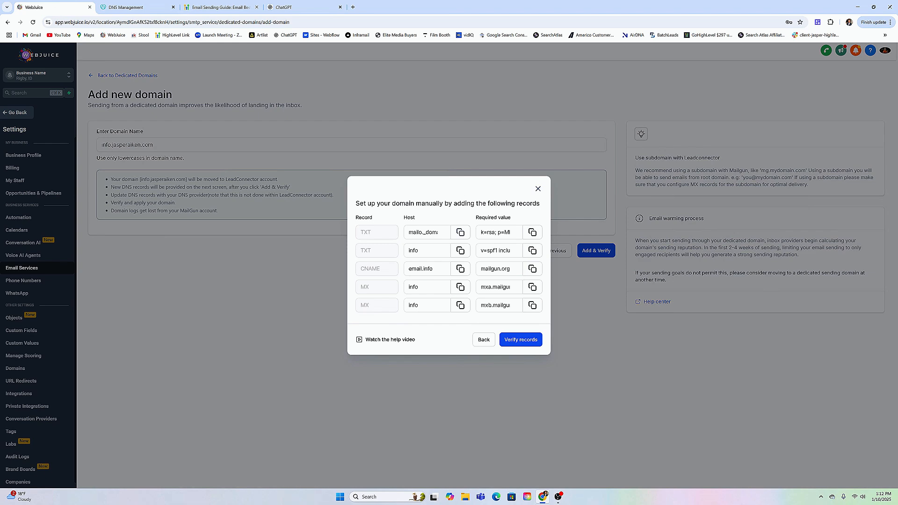
click(532, 232)
click(150, 4)
click(524, 214)
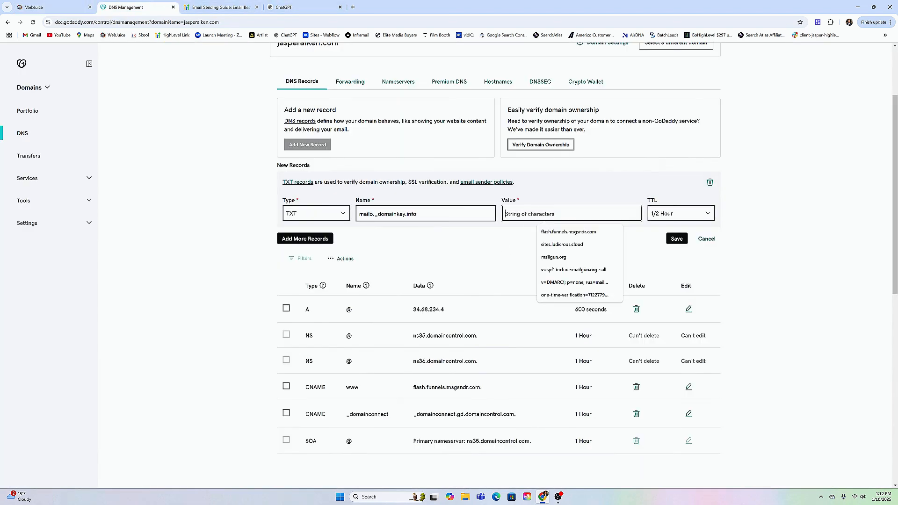
key(ctrl+v)
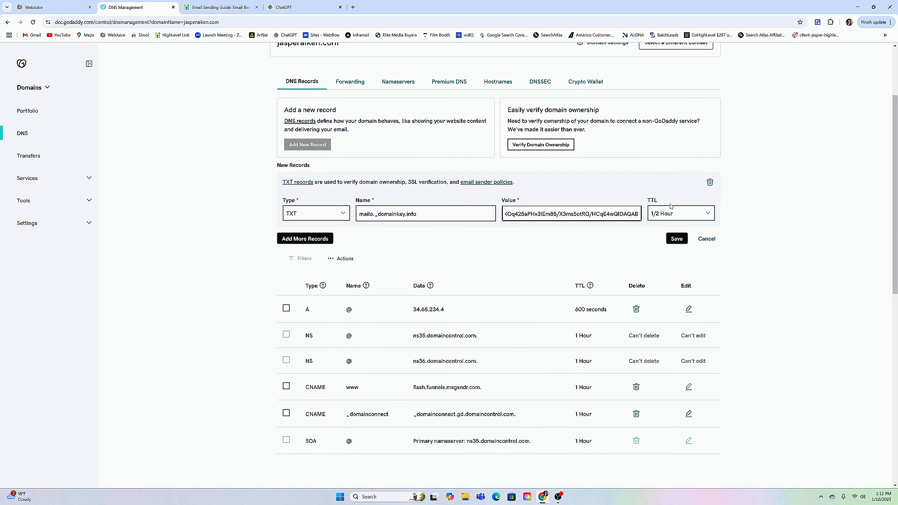
Add a second new TXT record in GoDaddy, named with the host info copied from WebJuice.
click(313, 239)
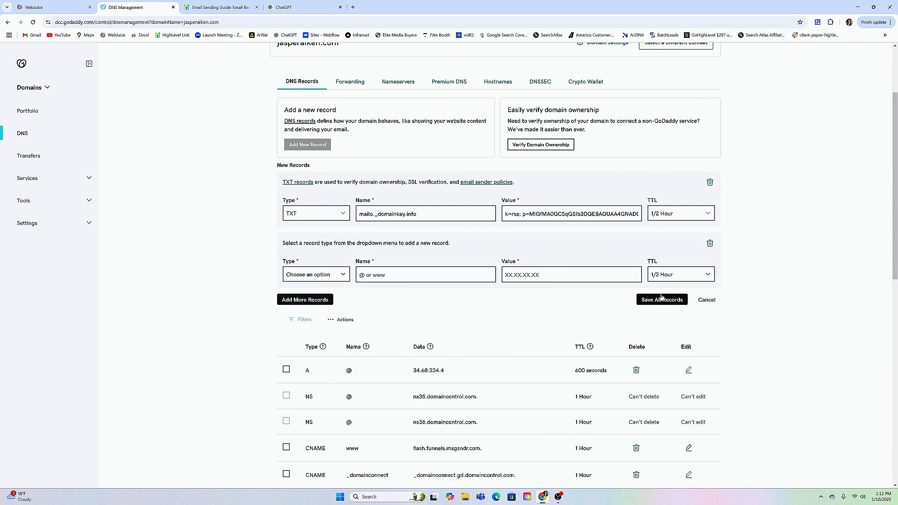
click(328, 275)
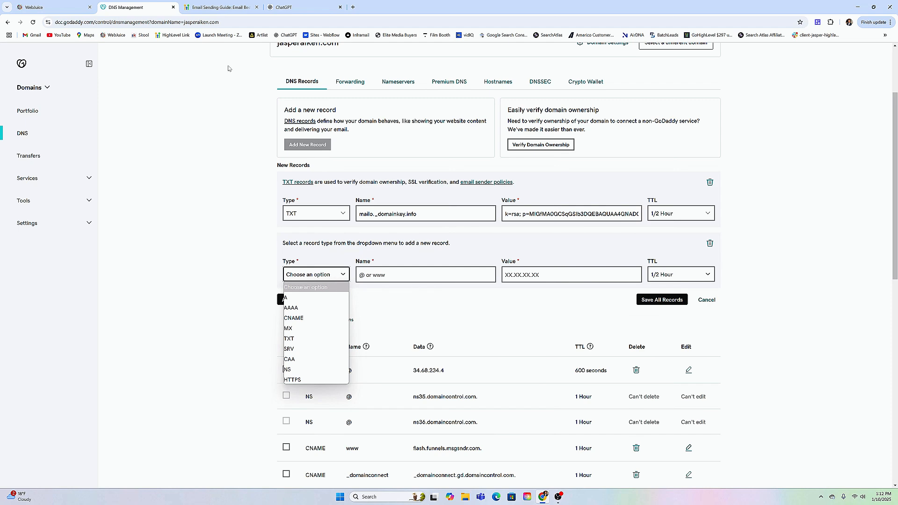
click(57, 7)
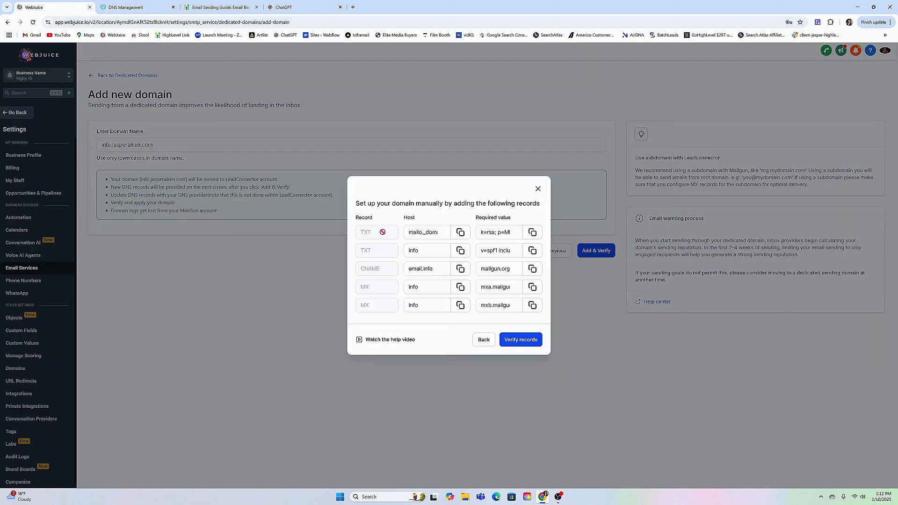
click(460, 251)
click(126, 7)
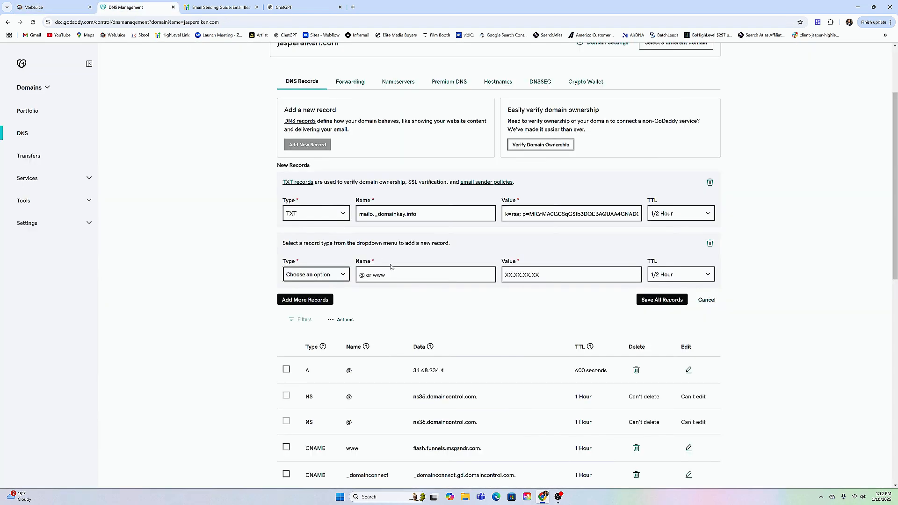
click(330, 279)
click(299, 336)
click(360, 275)
key(ctrl+v)
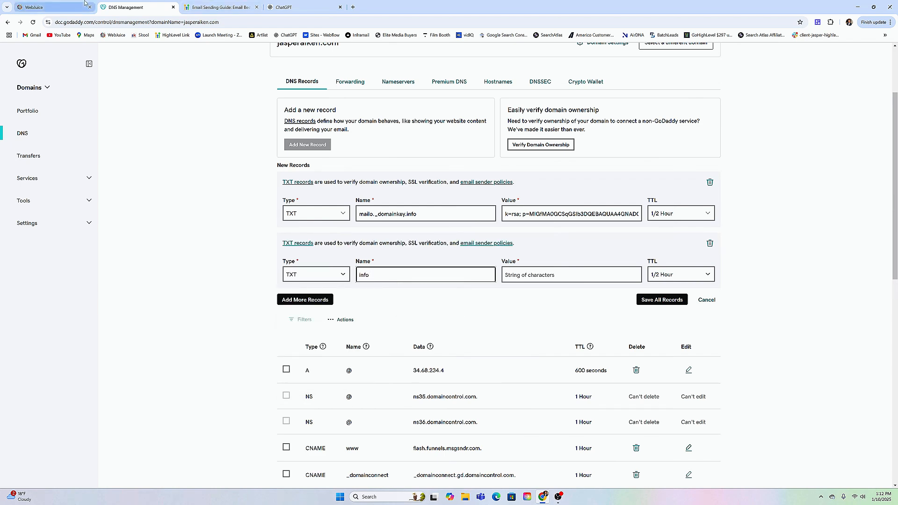
Copy the SPF value v=spf1 include:mailgun.org ~all from WebJuice into the info TXT record in GoDaddy.
click(52, 7)
click(533, 251)
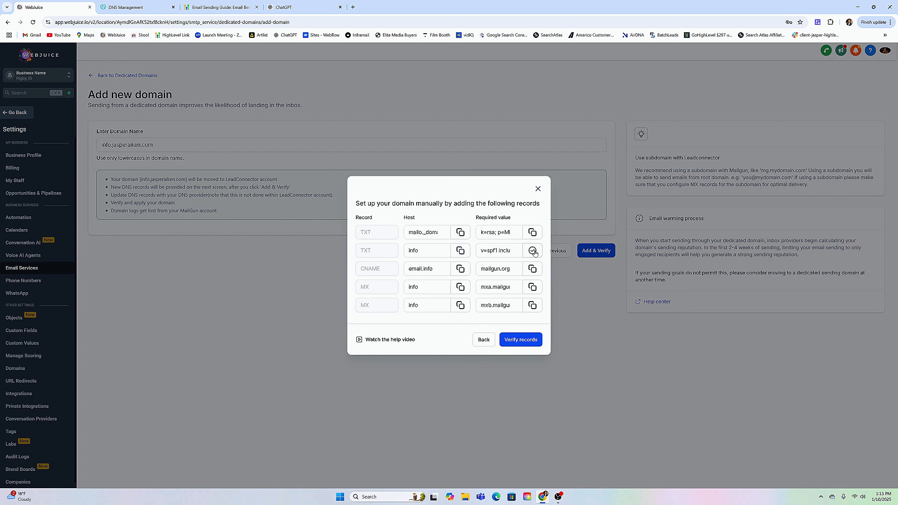
click(131, 6)
click(608, 275)
key(ctrl+v)
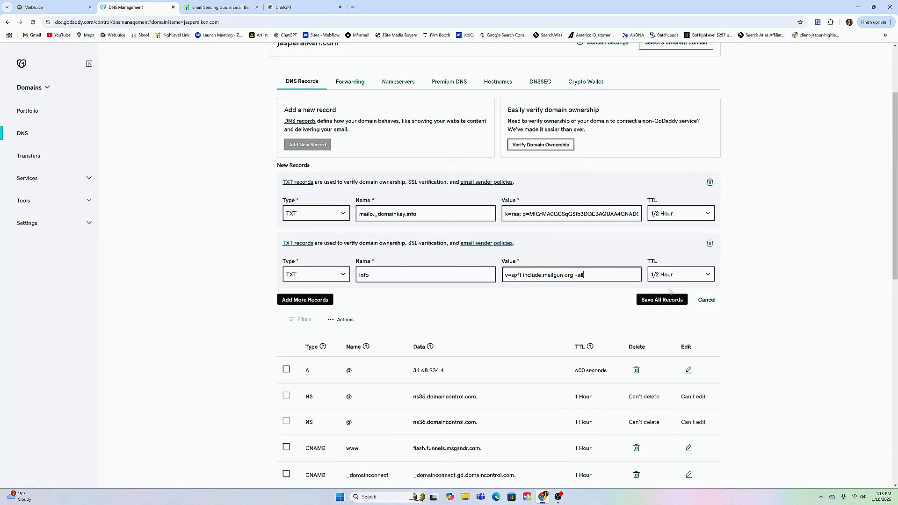
Add a third new record in GoDaddy of type CNAME, named with the host email.info copied from WebJuice.
click(326, 300)
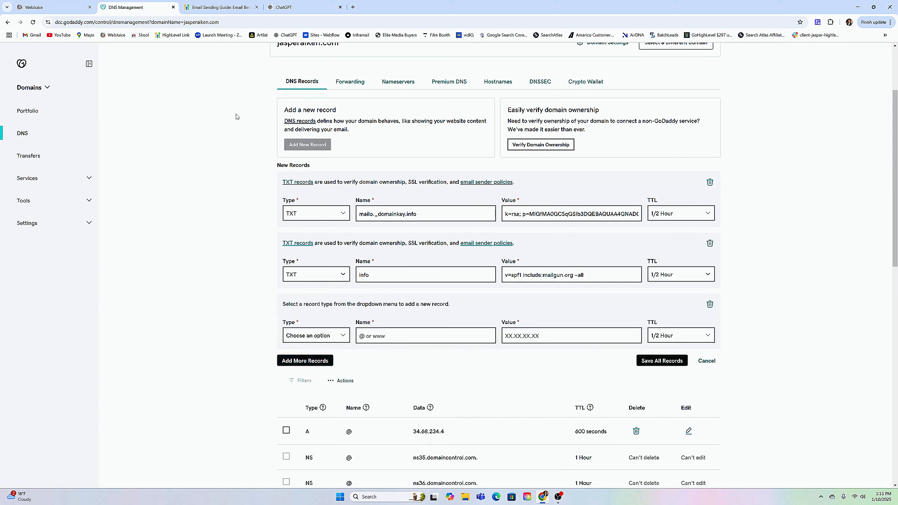
click(85, 6)
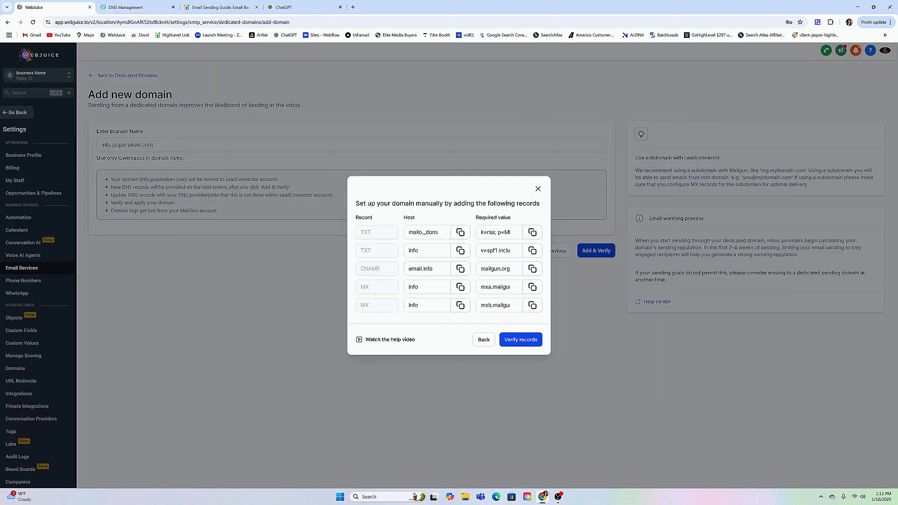
click(460, 268)
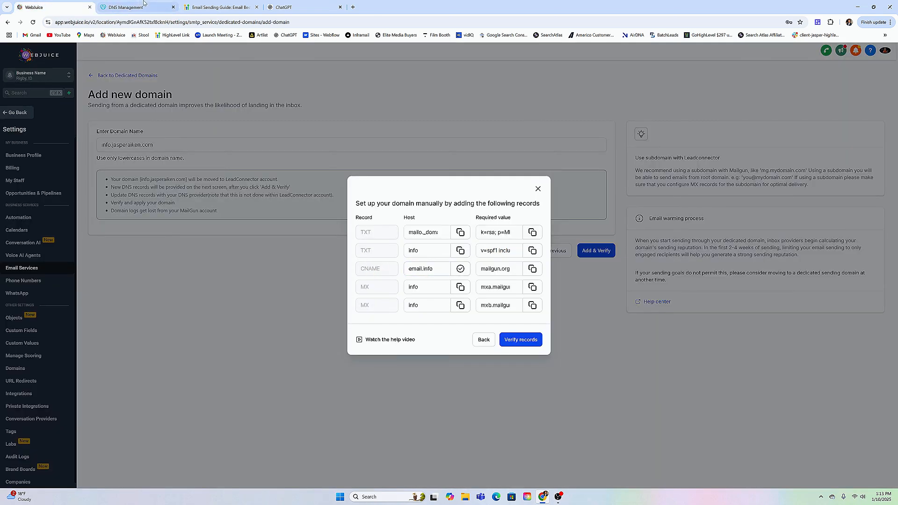
click(140, 7)
click(334, 337)
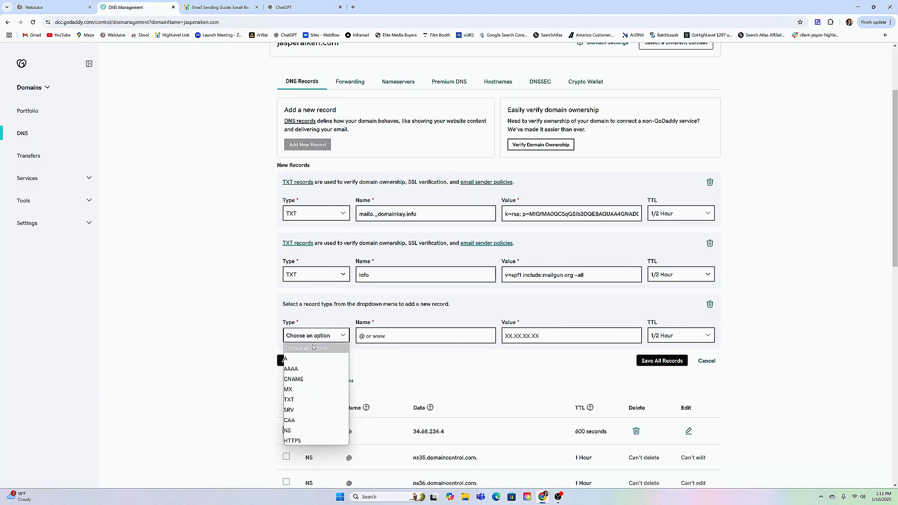
click(294, 379)
click(397, 336)
key(ctrl+v)
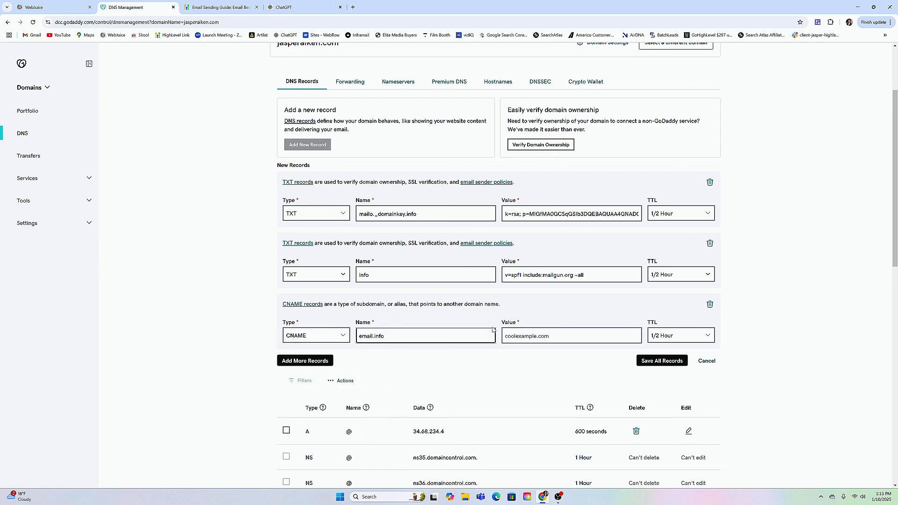
Copy the required value mailgun.org from WebJuice into the email.info CNAME record in GoDaddy.
click(519, 335)
click(42, 4)
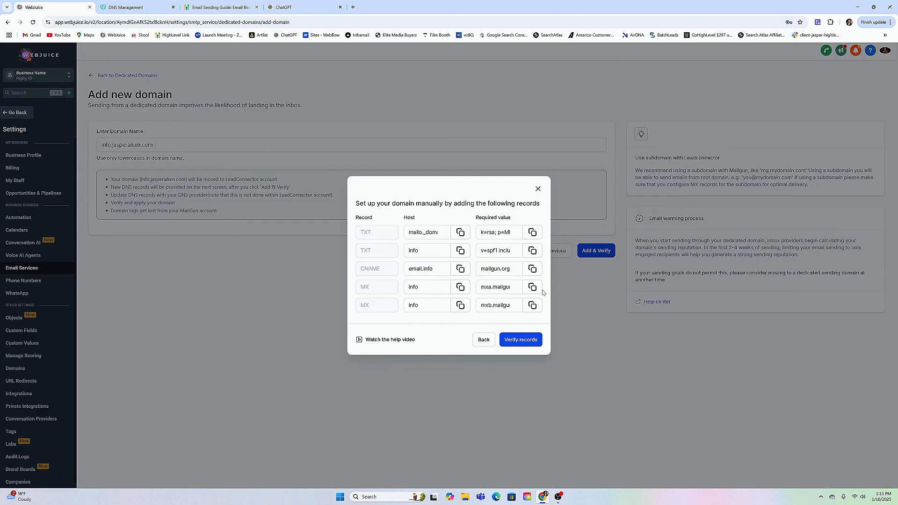
click(531, 268)
click(135, 7)
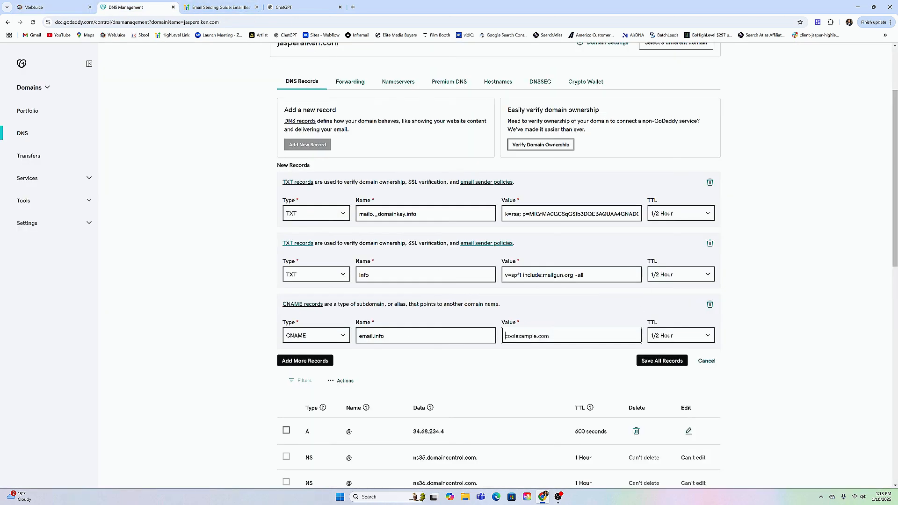
key(ctrl+v)
Add a fourth new record in GoDaddy of type MX, with the WebJuice host info as its name and priority 10.
click(314, 362)
key(ctrl+1)
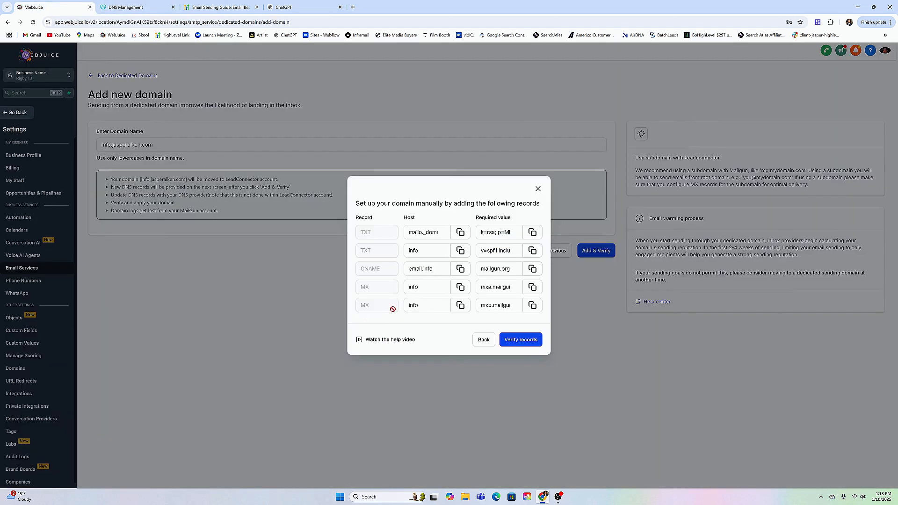
click(460, 286)
click(140, 7)
click(333, 399)
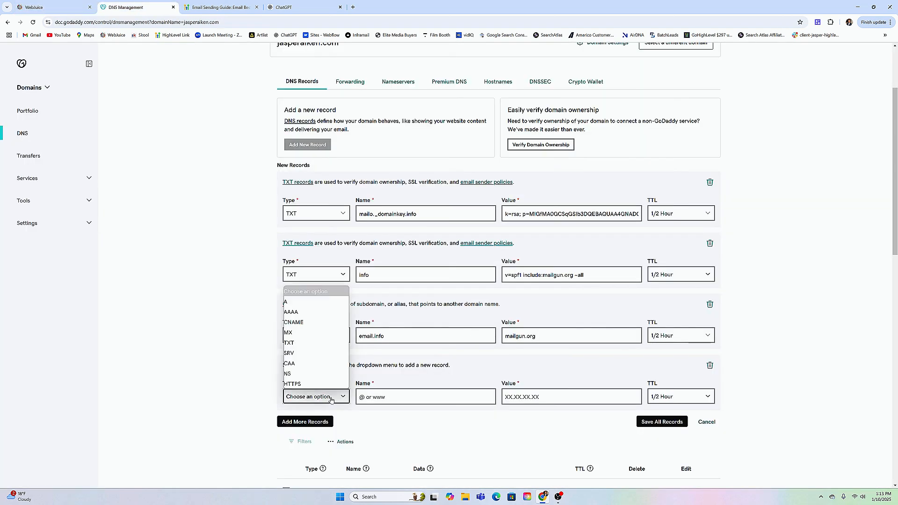
click(288, 332)
click(360, 396)
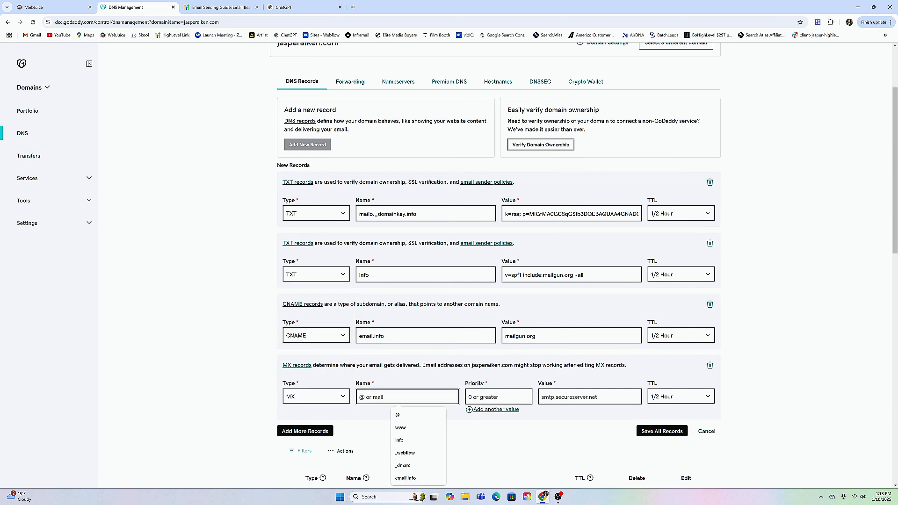
text(info)
key(Tab)
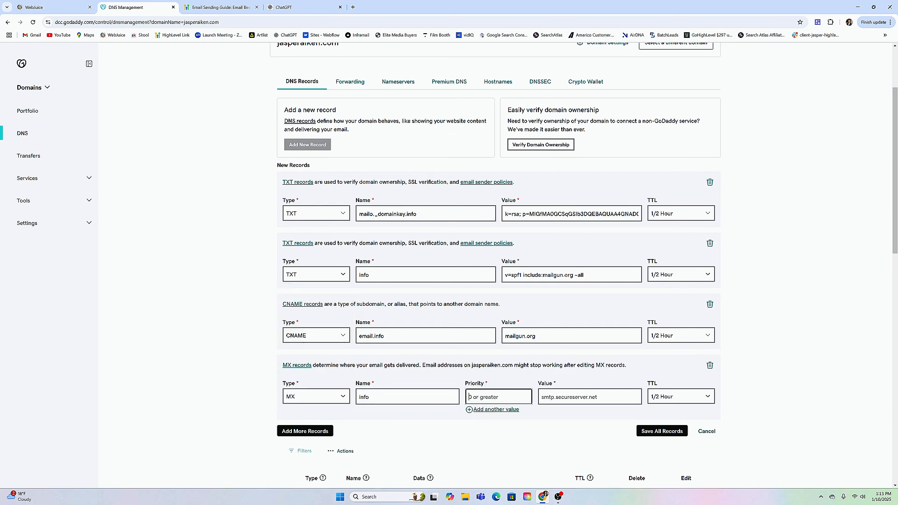
text(10)
Copy the required value mxa.mailgun.org from WebJuice into the info MX record in GoDaddy.
click(552, 397)
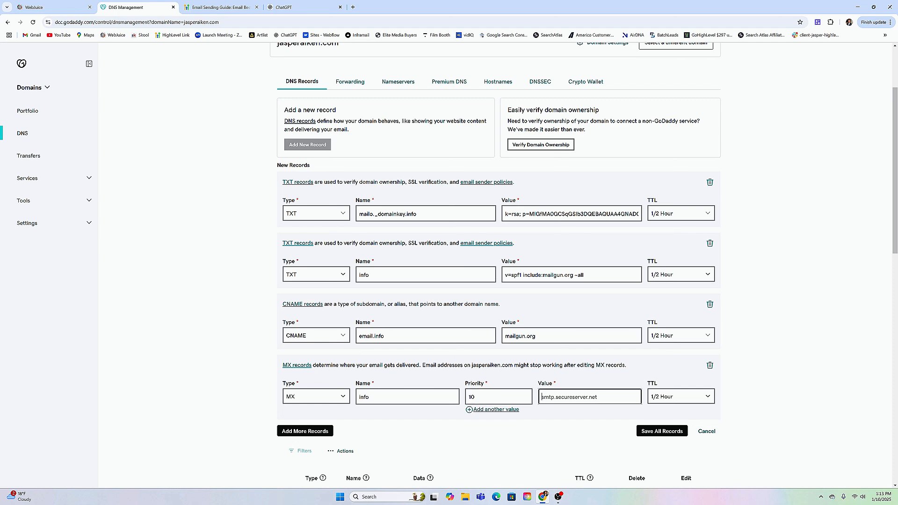
click(69, 6)
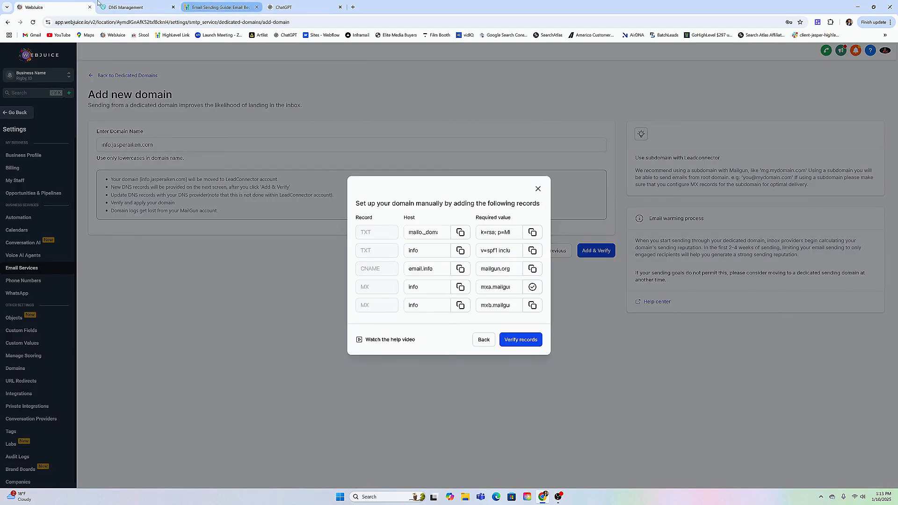
click(125, 7)
key(ctrl+v)
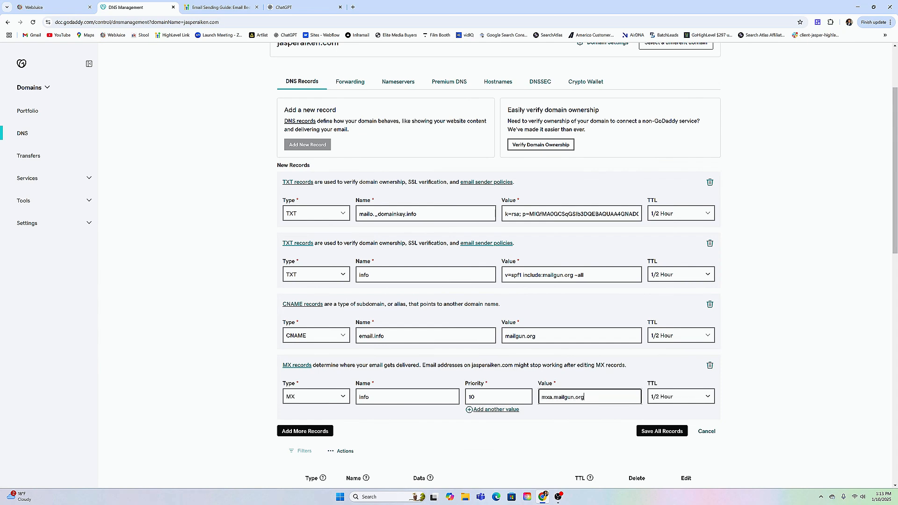
Add a second MX record in GoDaddy, with the WebJuice host info as its name and priority 10.
click(300, 430)
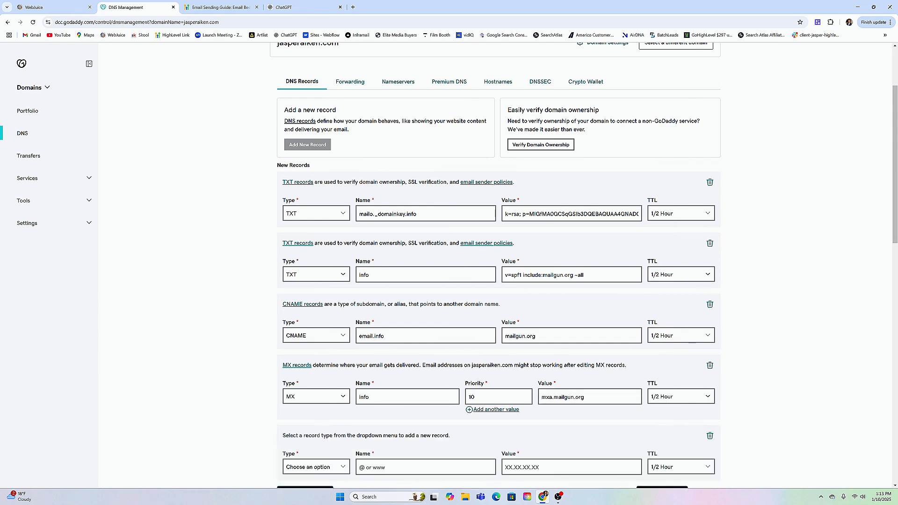
scroll(348, 415, down, 1)
scroll(347, 415, down, 2)
click(309, 361)
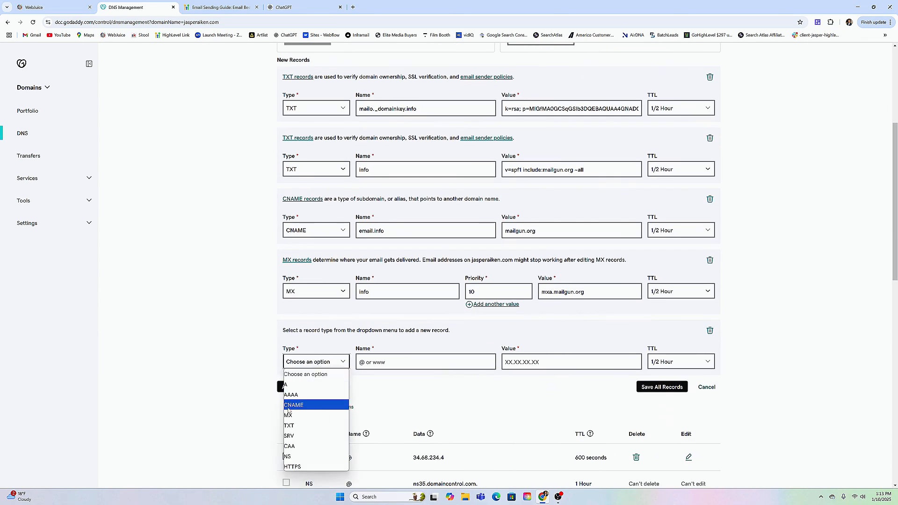
click(296, 415)
click(383, 361)
click(46, 7)
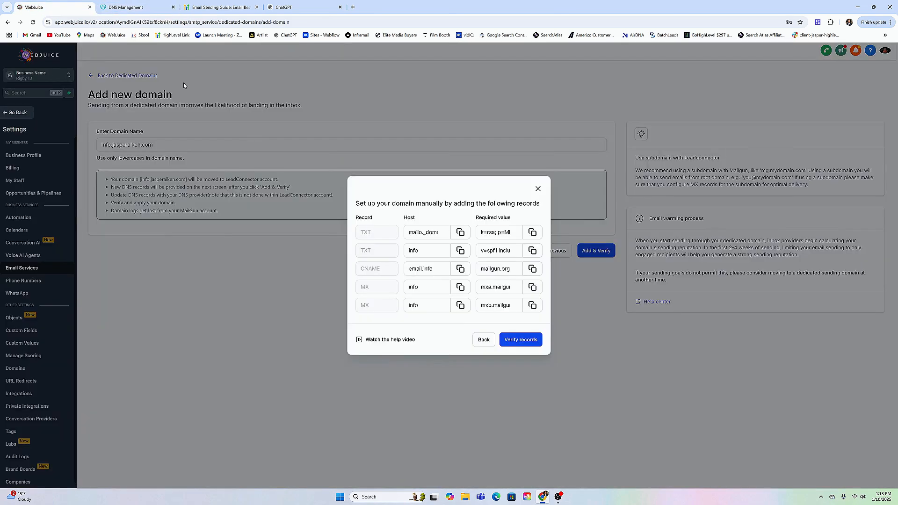
click(135, 7)
text(info)
key(Tab)
text(1)
key(Tab)
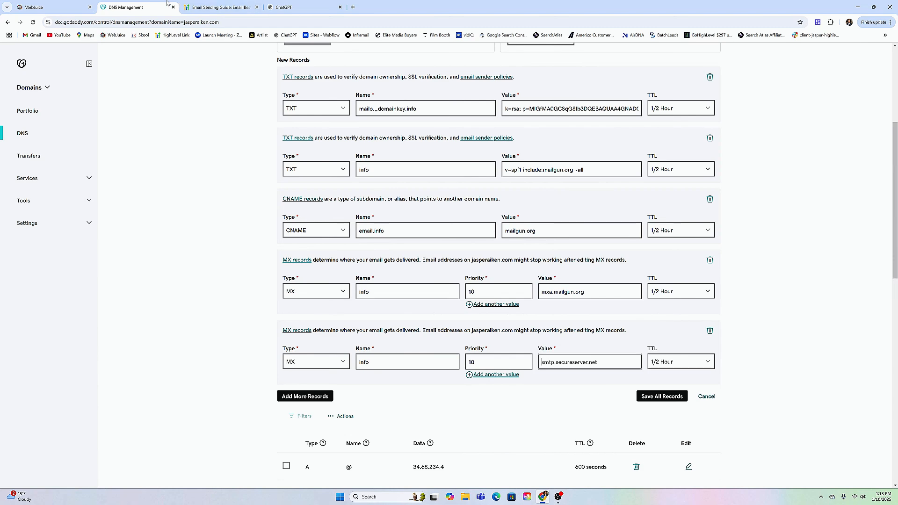
Copy the value mxb.mailgun.org from WebJuice into the second MX record in GoDaddy and save all the new records.
click(46, 7)
click(532, 305)
key(ctrl+Tab)
key(ctrl+v)
click(661, 396)
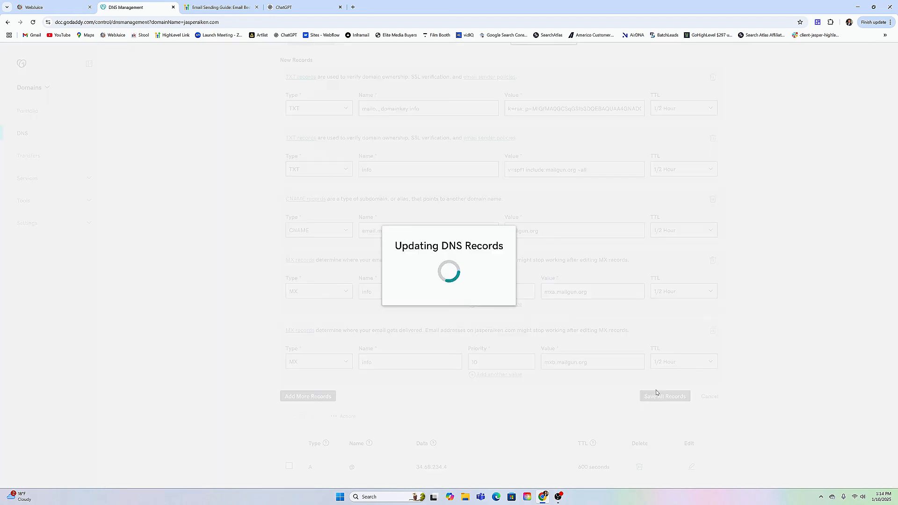
scroll(453, 133, up, 3)
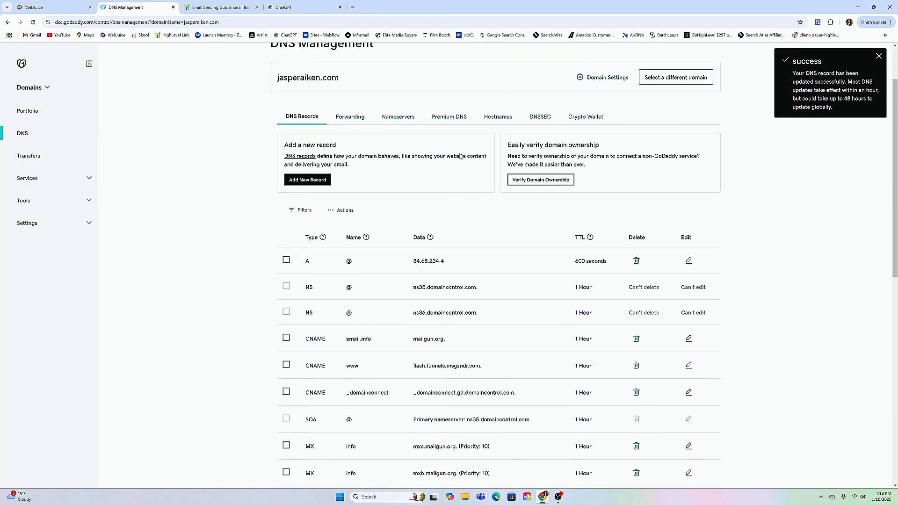
Verify the DNS records and the info subdomain in WebJuice, then reopen the verification of the dedicated domain.
click(46, 9)
click(524, 339)
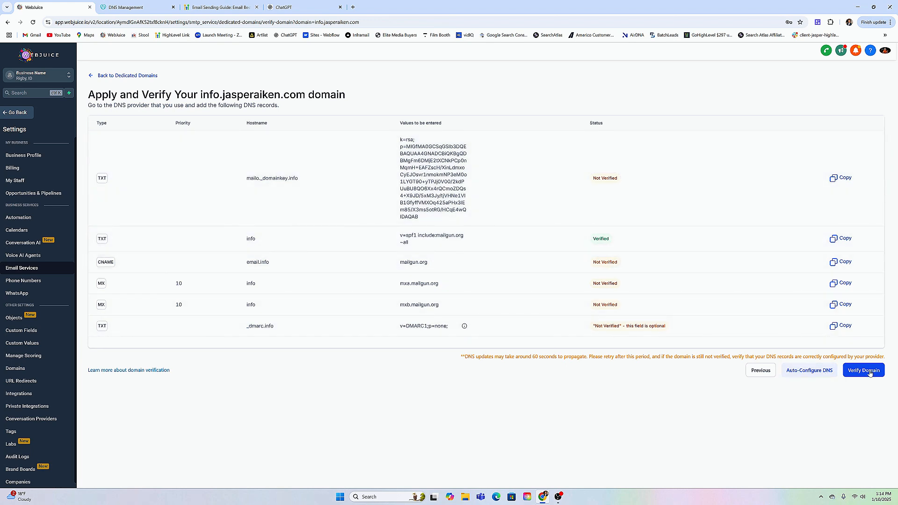
click(869, 372)
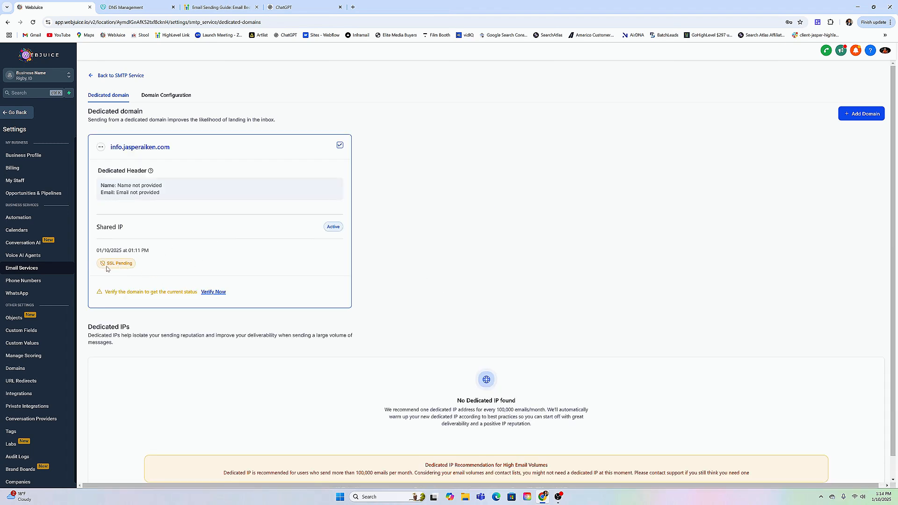
click(214, 293)
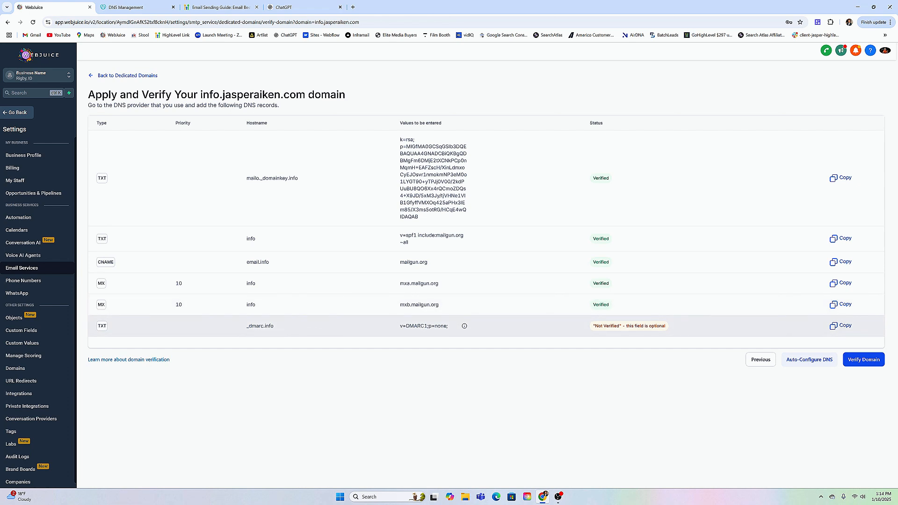
Copy the DMARC hostname _dmarc.info from WebJuice and start a new TXT record in GoDaddy.
drag(246, 329, 279, 327)
key(ctrl+c)
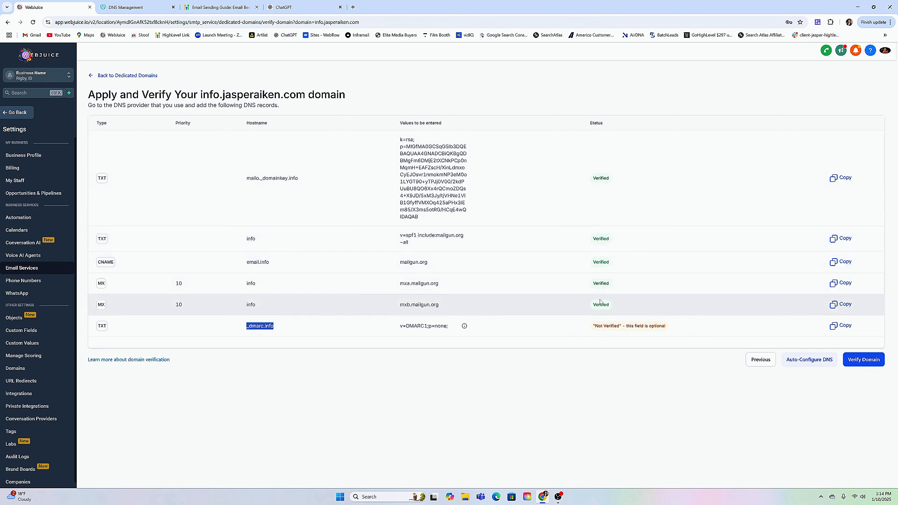
click(133, 7)
click(309, 180)
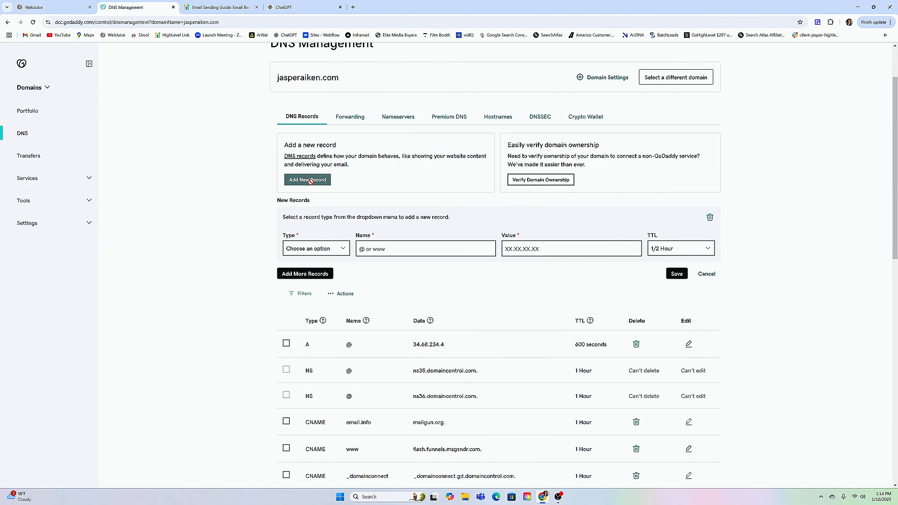
click(323, 249)
click(303, 313)
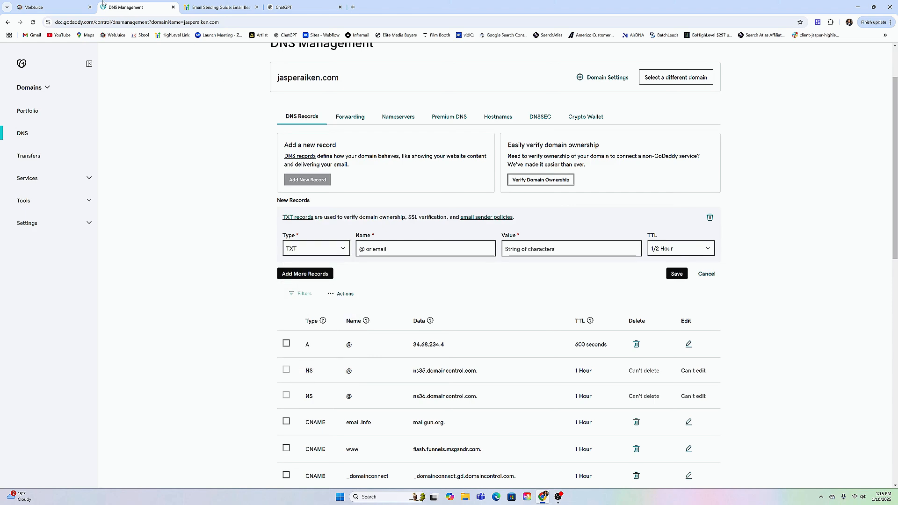
Name the new TXT record in GoDaddy _dmarc.info, using the hostname copied from WebJuice.
click(52, 7)
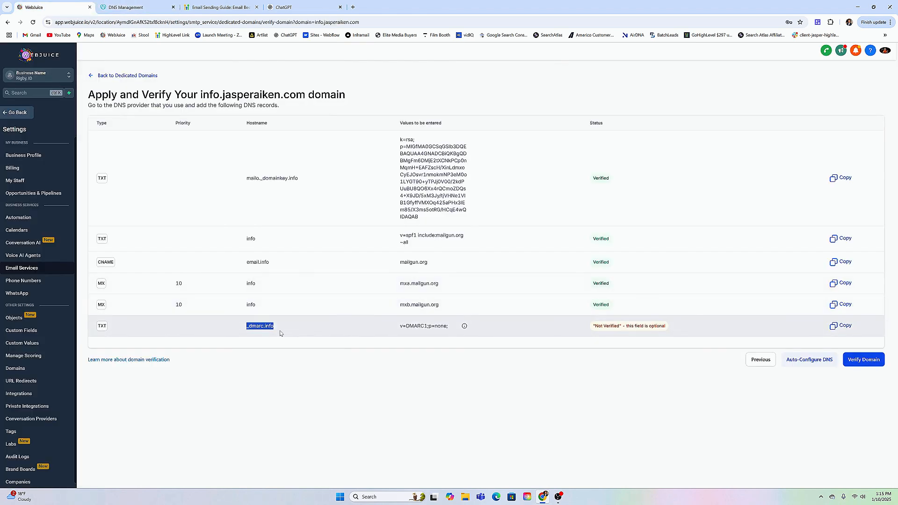
click(134, 7)
click(419, 248)
text(mxb.mailgun.org)
drag(402, 249, 358, 249)
key(BackSpace)
click(51, 7)
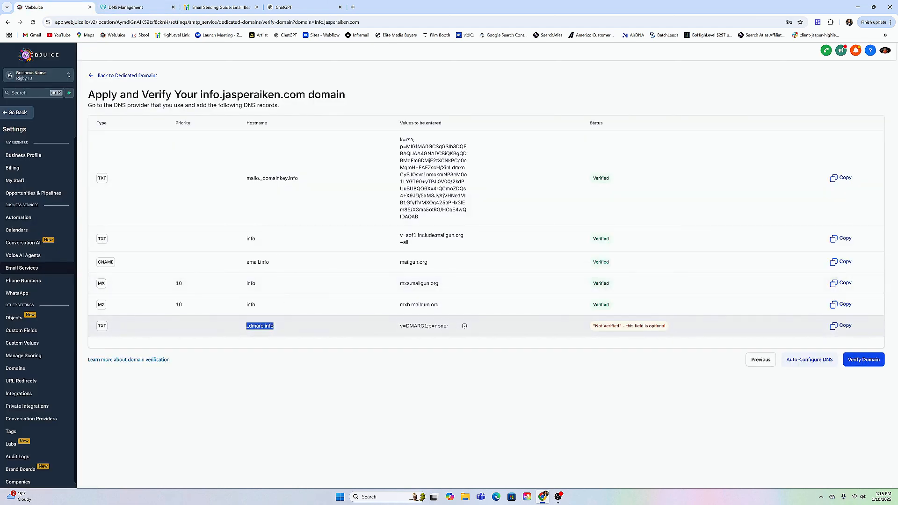
click(125, 7)
click(394, 245)
key(ctrl+v)
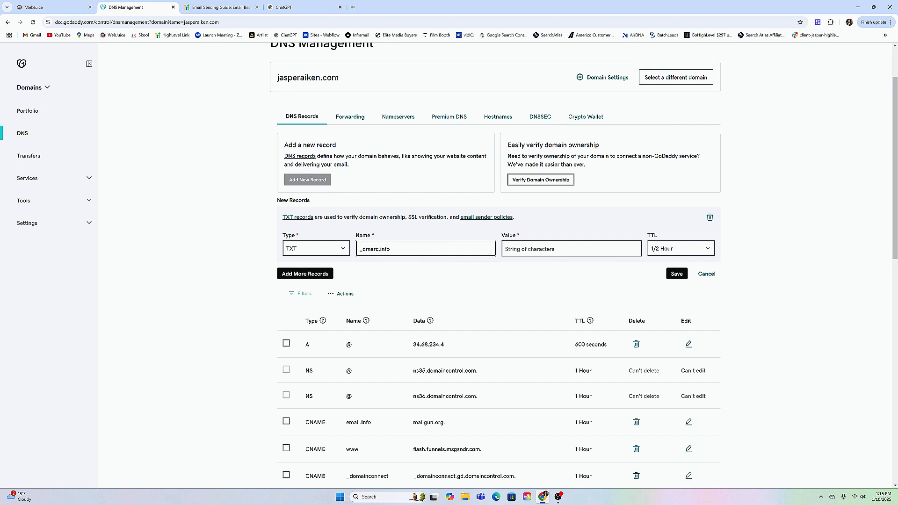
Copy the value v=DMARC1;p=none; from WebJuice into the _dmarc.info TXT record in GoDaddy and save the record.
click(571, 249)
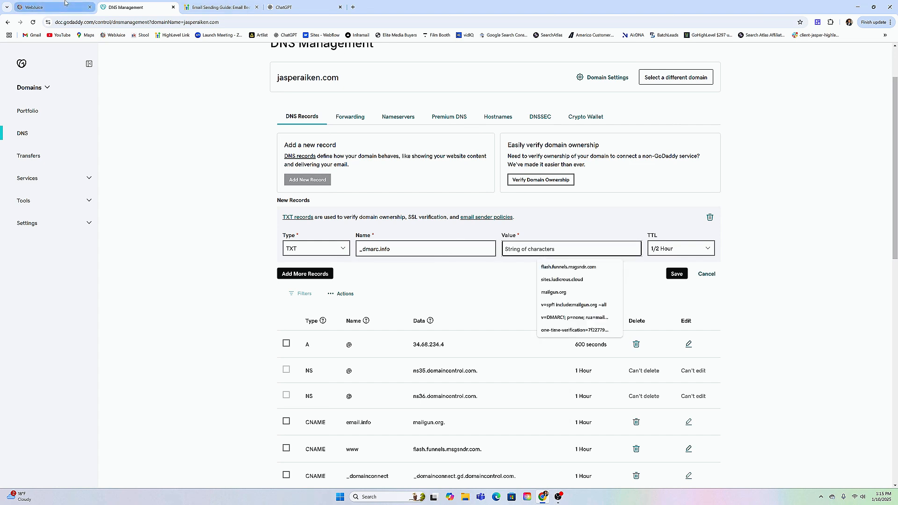
click(51, 7)
drag(394, 327, 448, 329)
key(ctrl+c)
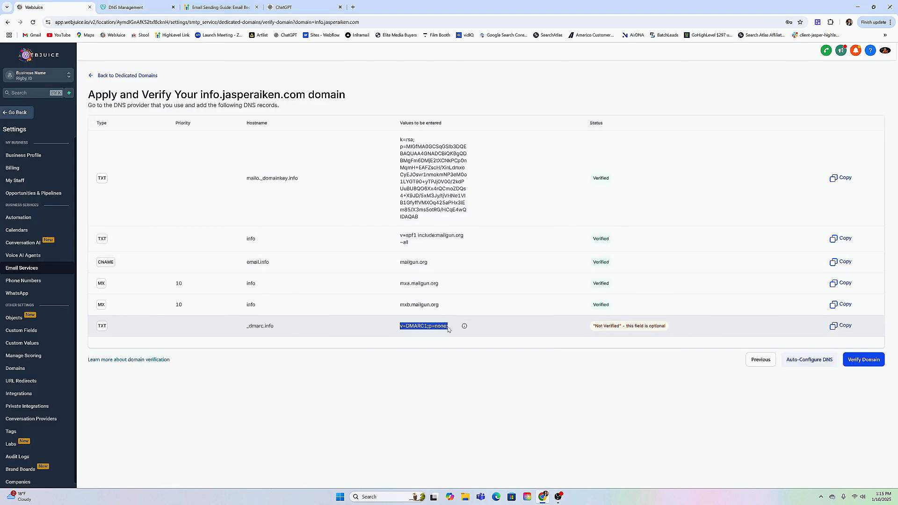
click(135, 7)
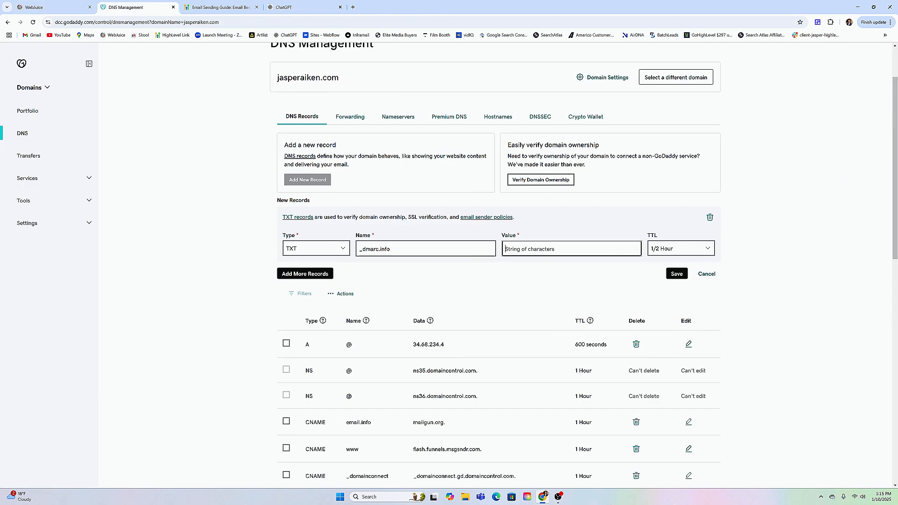
key(ctrl+v)
click(677, 273)
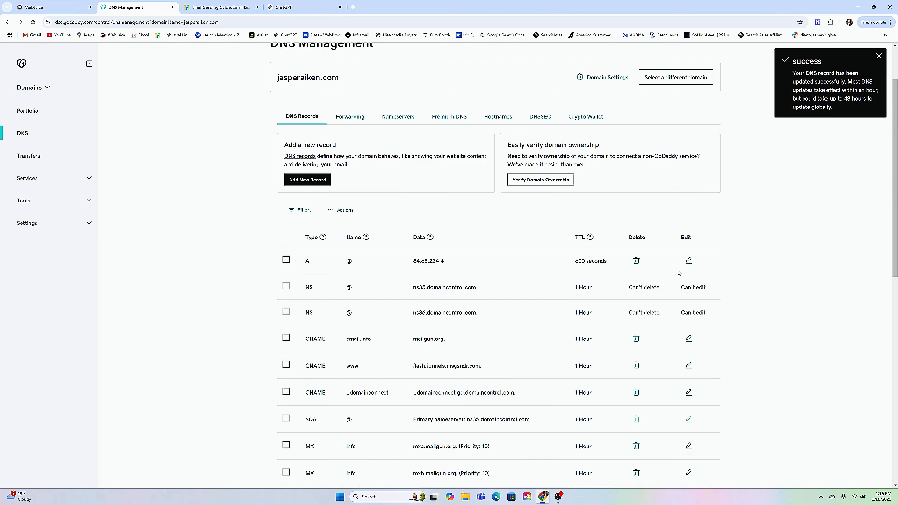
Return to WebJuice and run the domain verification for the info subdomain again.
click(70, 5)
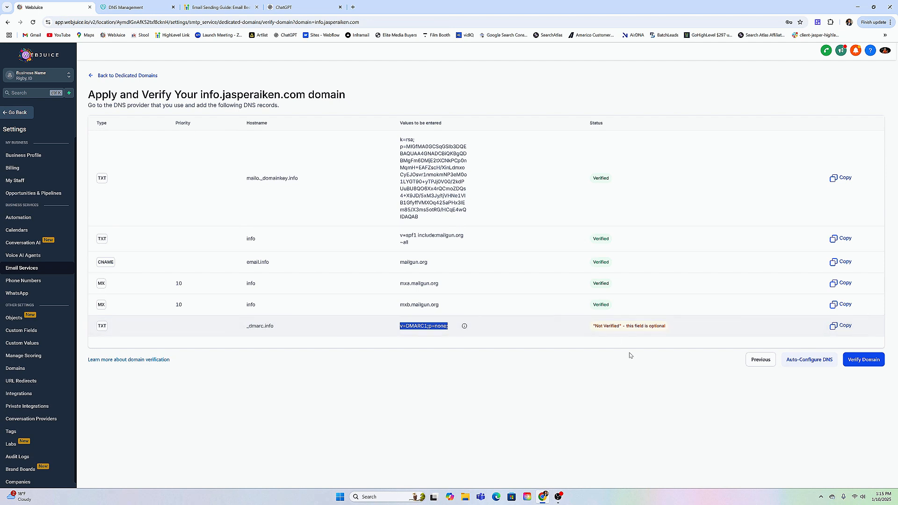
click(860, 363)
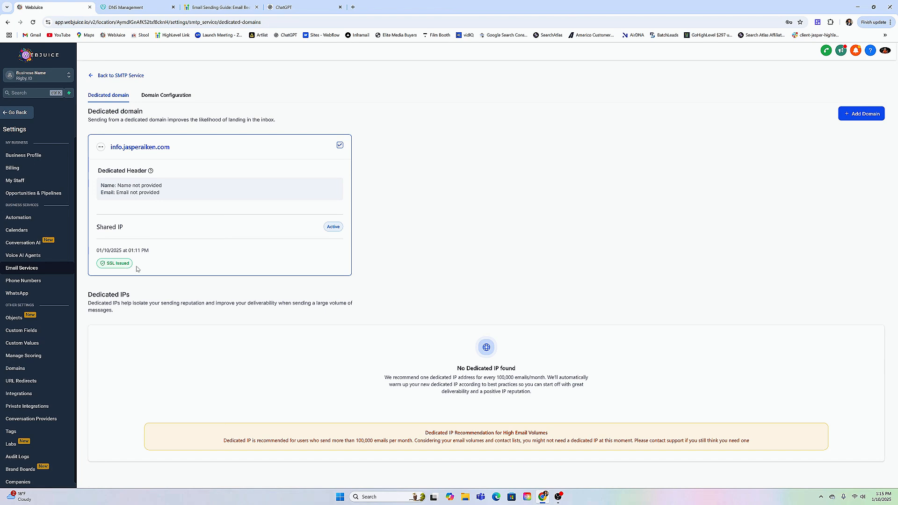
click(131, 7)
click(52, 7)
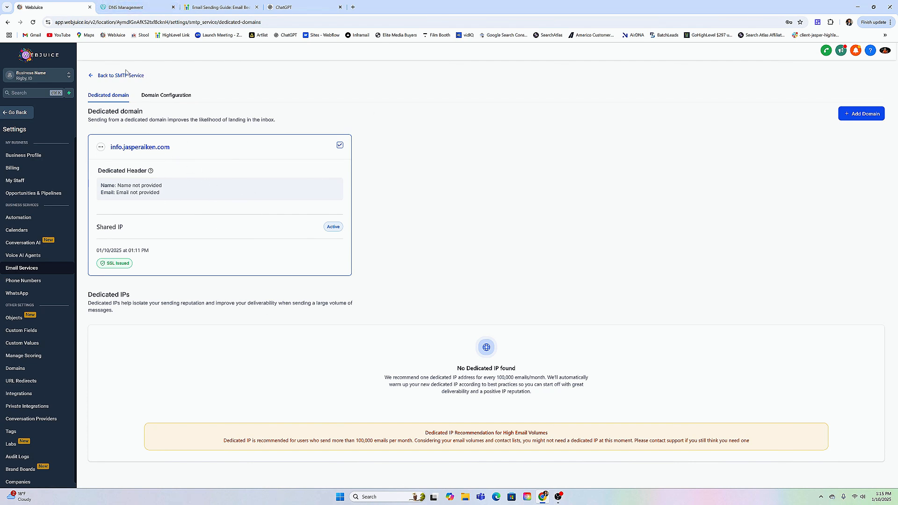
drag(111, 150, 171, 150)
click(183, 149)
drag(107, 148, 185, 151)
Leave the dedicated domain page and review the email compliance options among the Business Profile's General settings.
click(101, 76)
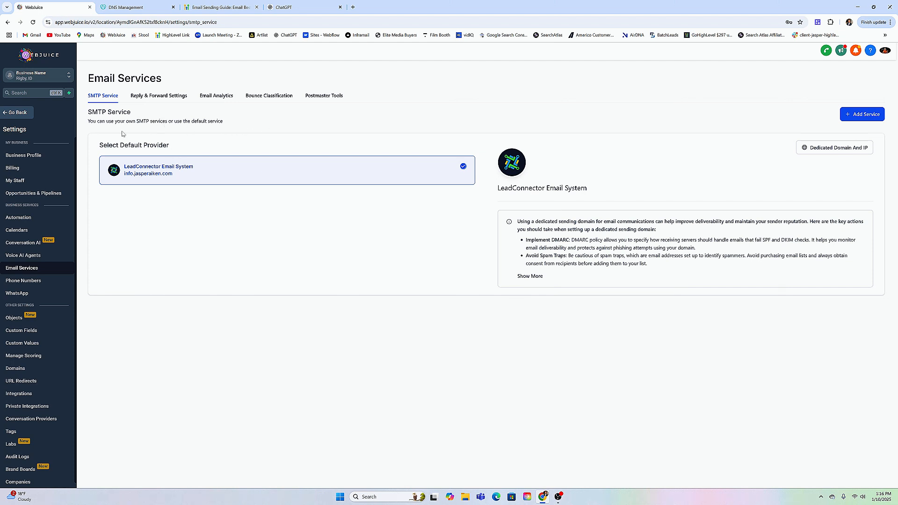
click(45, 157)
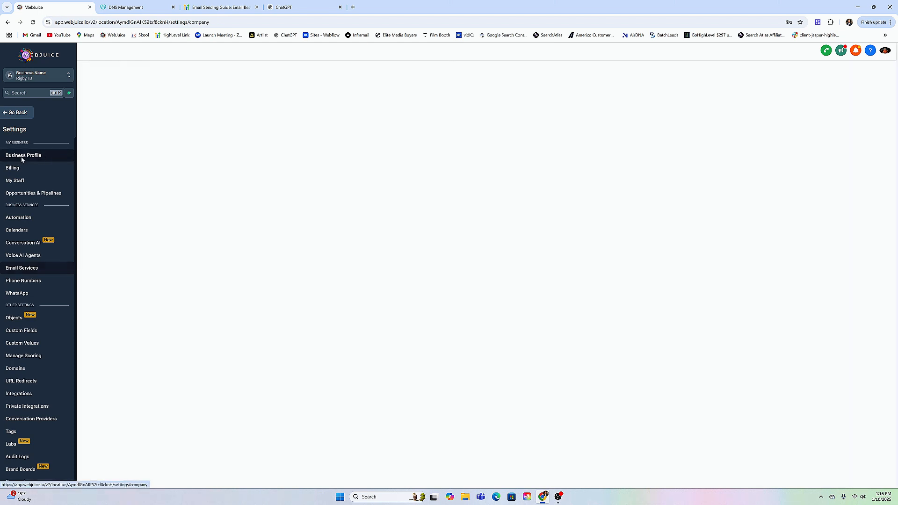
scroll(640, 166, down, 3)
scroll(639, 166, down, 7)
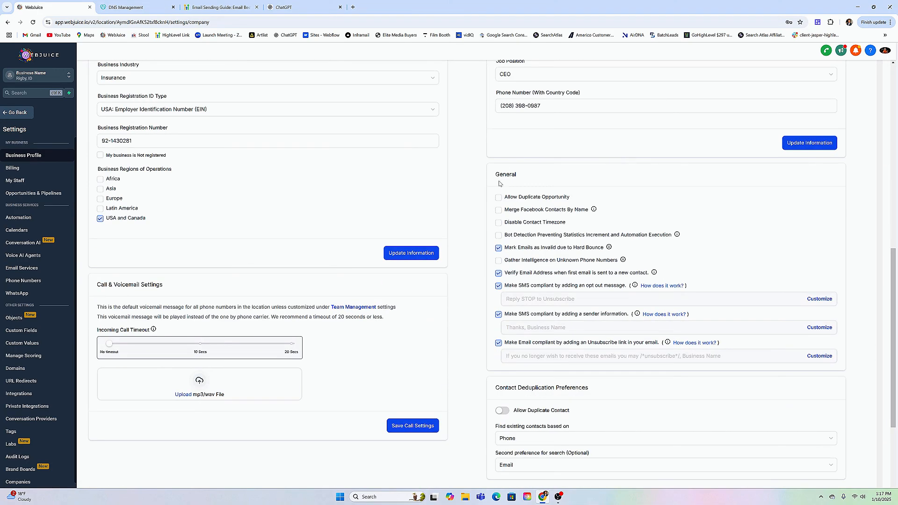
scroll(655, 157, down, 2)
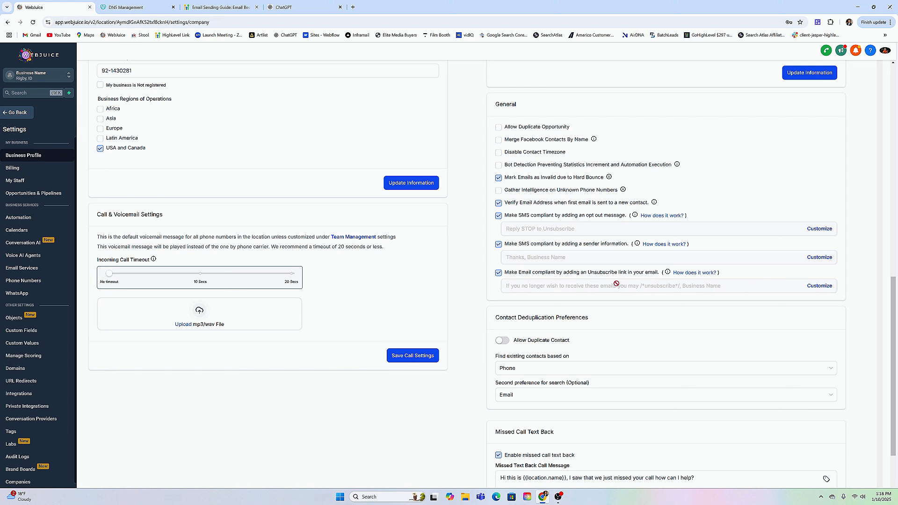
Inspect the /*unsubscribe*/ tag in the customizable email unsubscribe content, close it without saving, and open the Email Sending Guide.
click(817, 288)
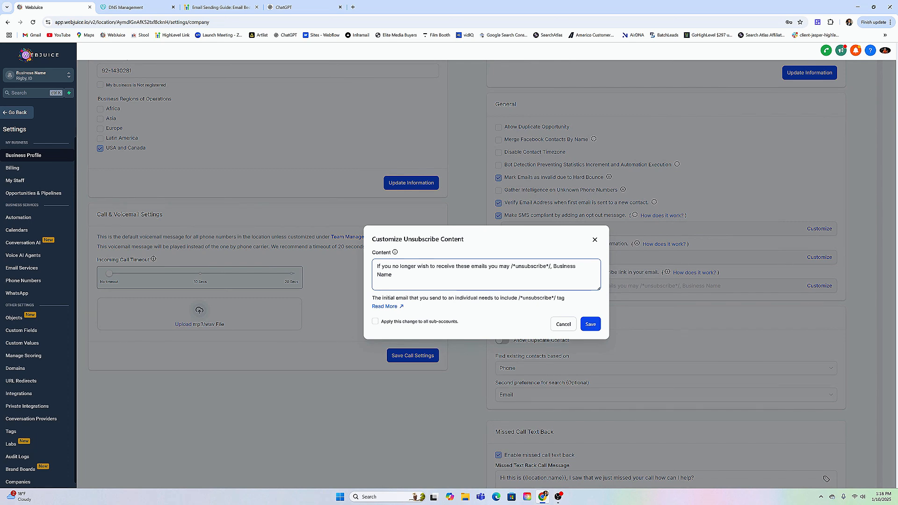
drag(511, 266, 550, 266)
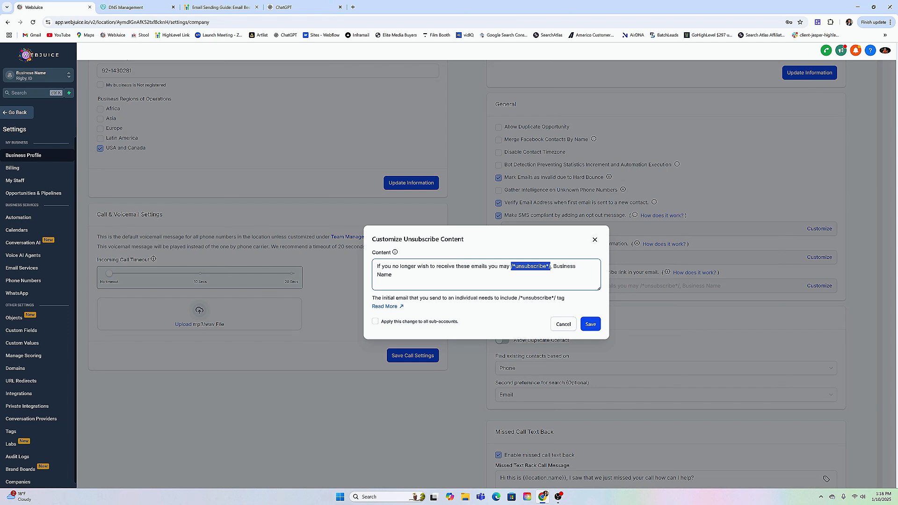
click(594, 240)
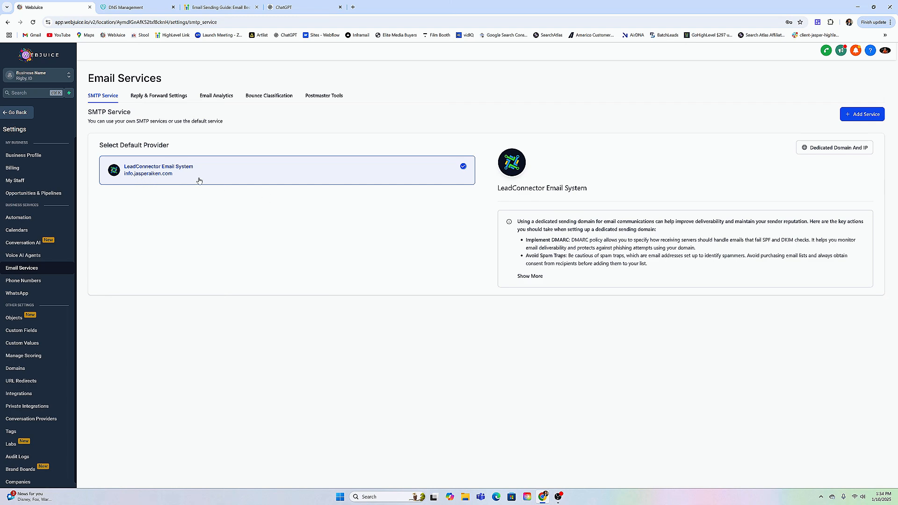
click(218, 7)
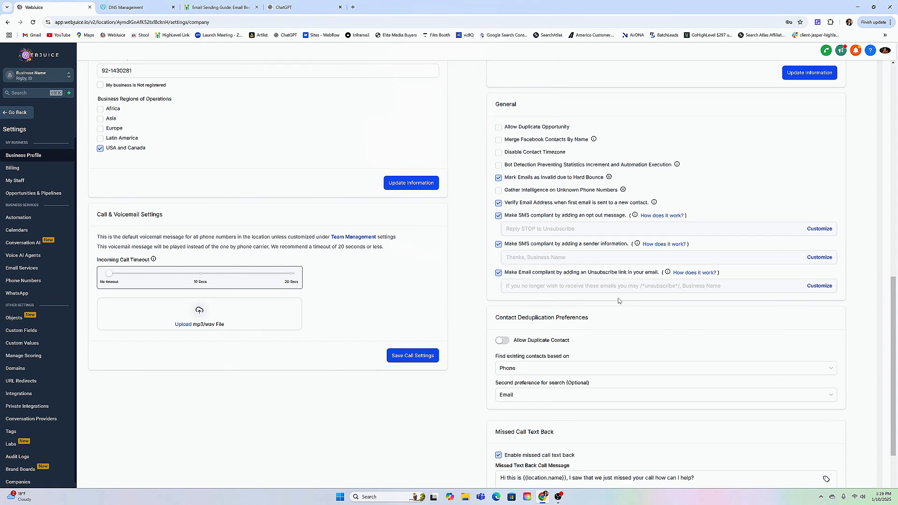
Go to the email templates in WebJuice's marketing area and open the 1. Educational Email template.
click(18, 113)
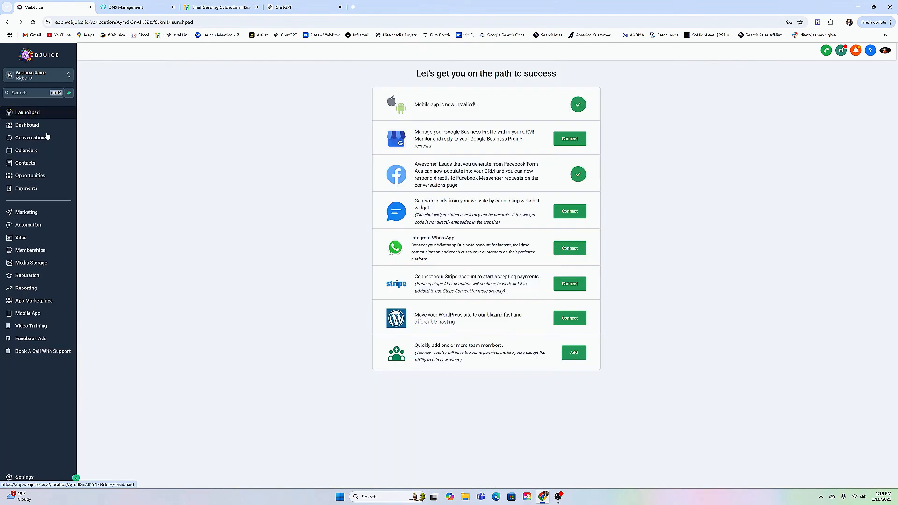
click(30, 216)
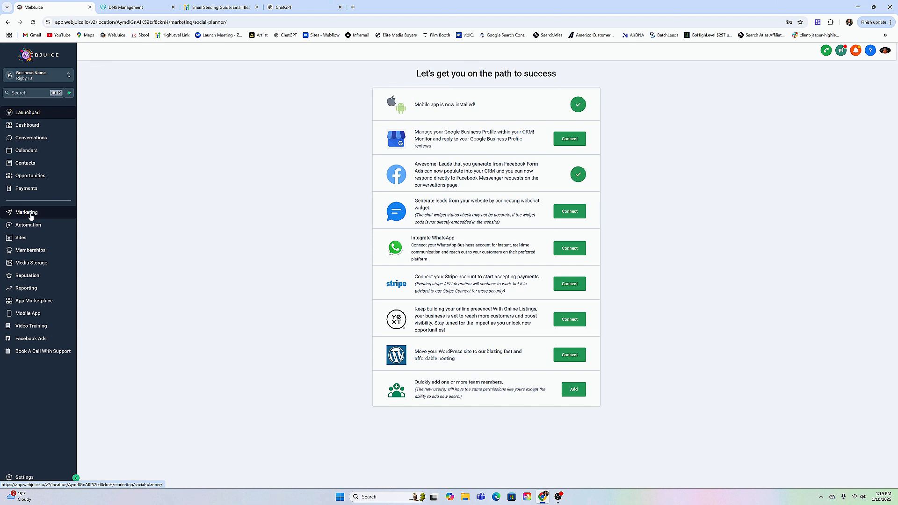
mouse_move(178, 70)
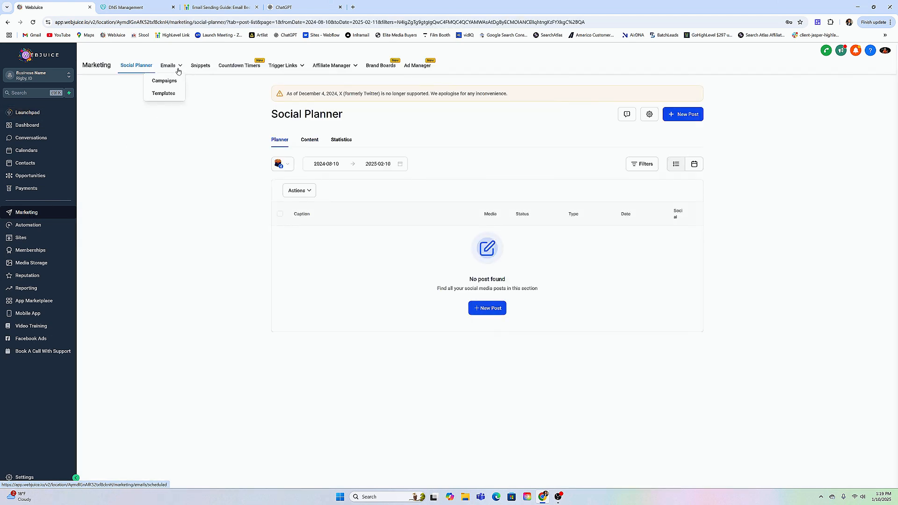
click(164, 93)
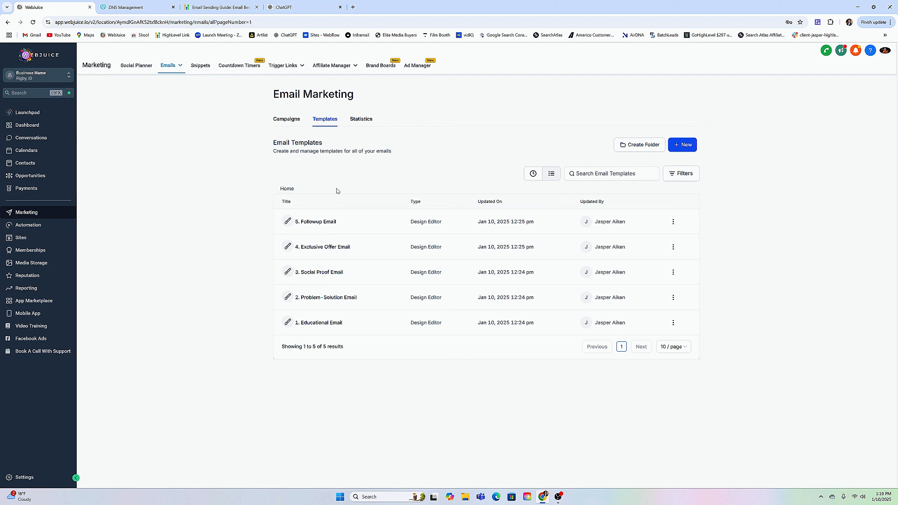
click(317, 324)
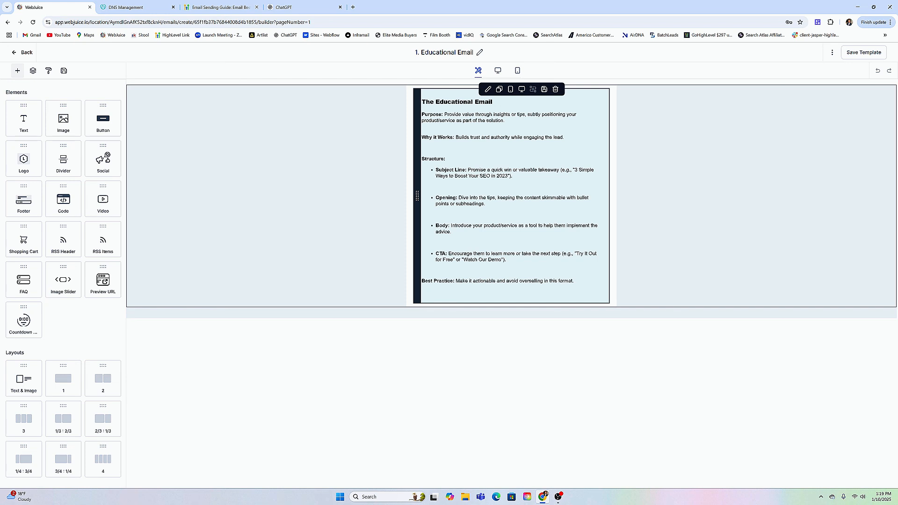
Examine the text block's editing options in the Educational Email and return to the available elements and layouts.
click(537, 234)
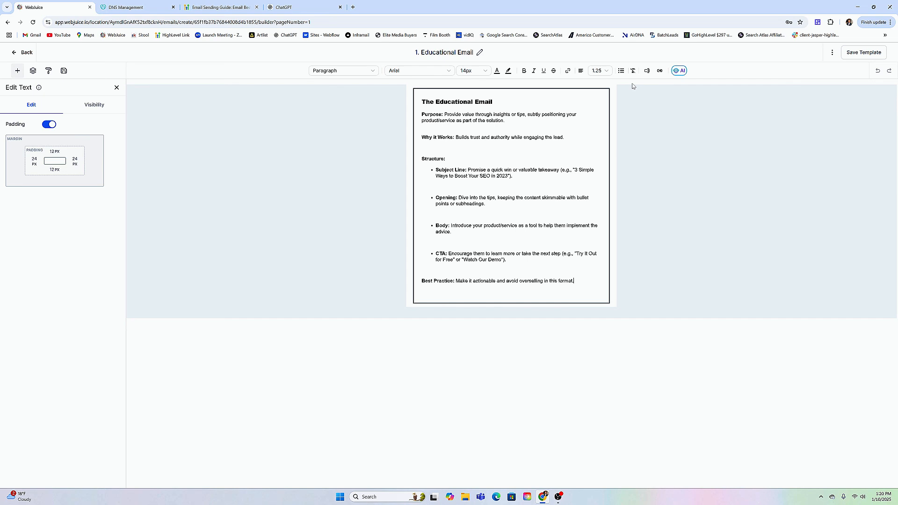
click(633, 87)
click(18, 70)
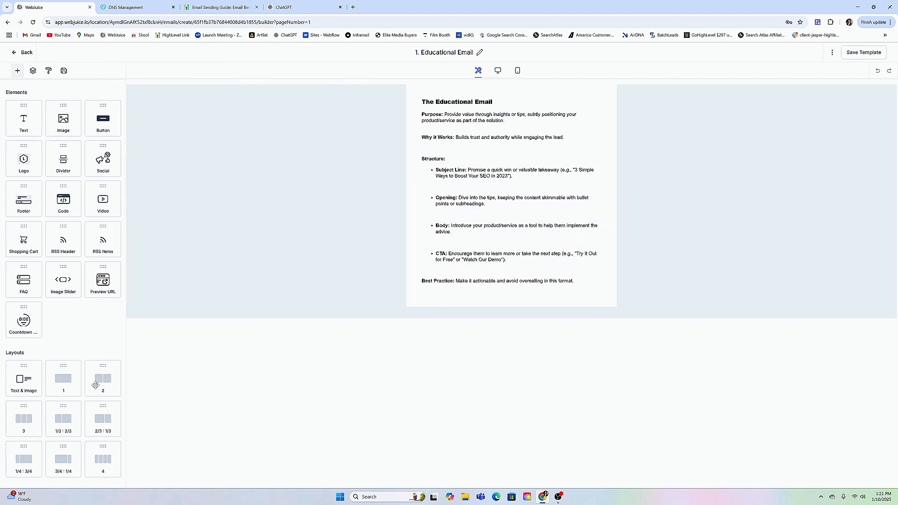
Add a three-column layout below the Educational Email's text block and delete that layout again.
drag(24, 420, 511, 330)
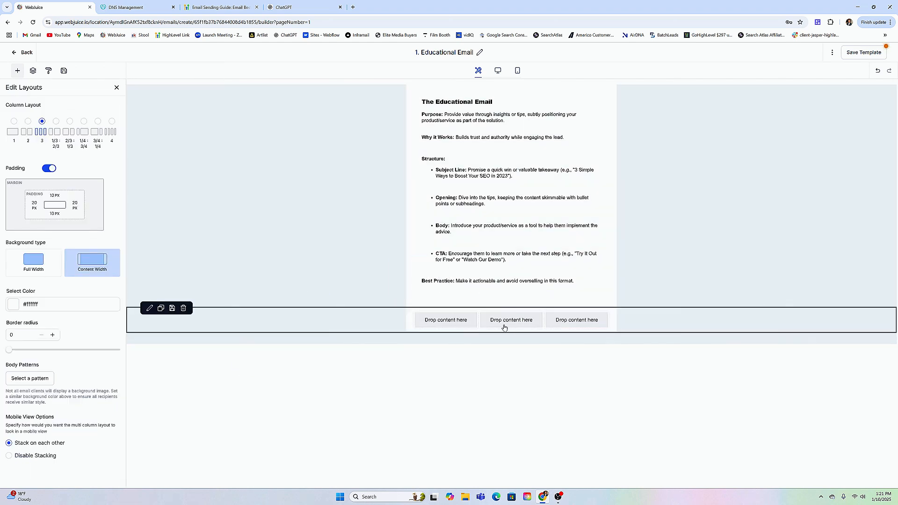
click(149, 238)
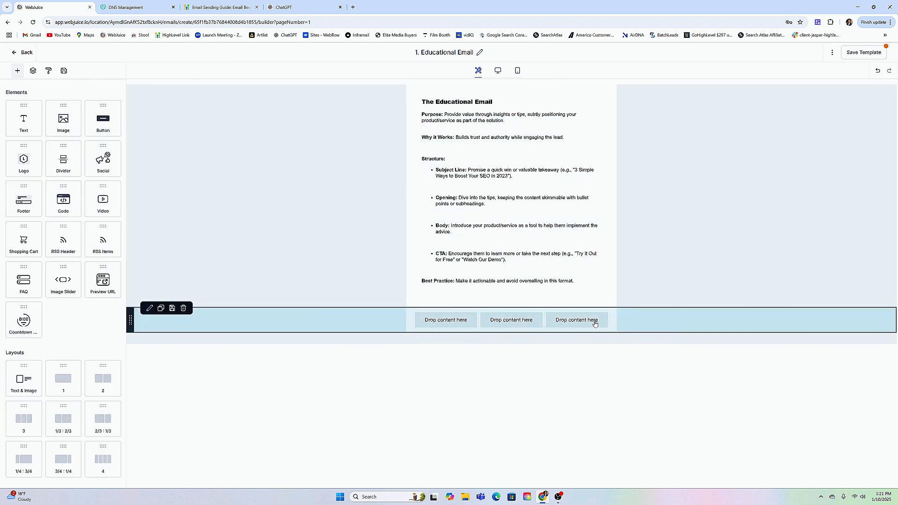
mouse_move(564, 326)
click(183, 308)
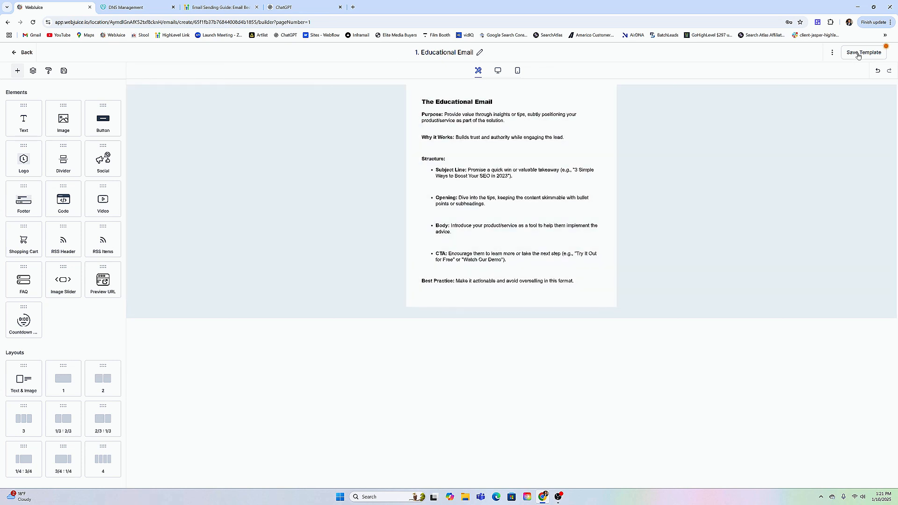
Save the Educational Email template and return to the list of email templates.
click(857, 53)
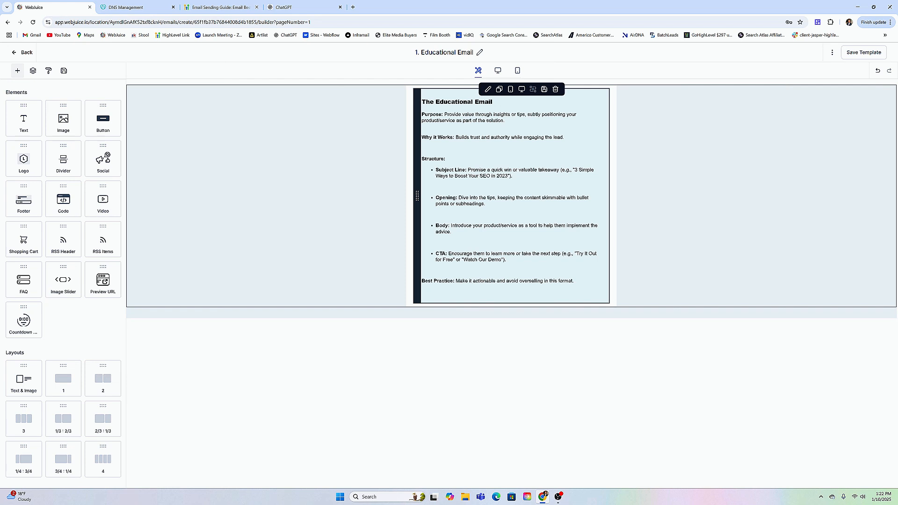
click(706, 130)
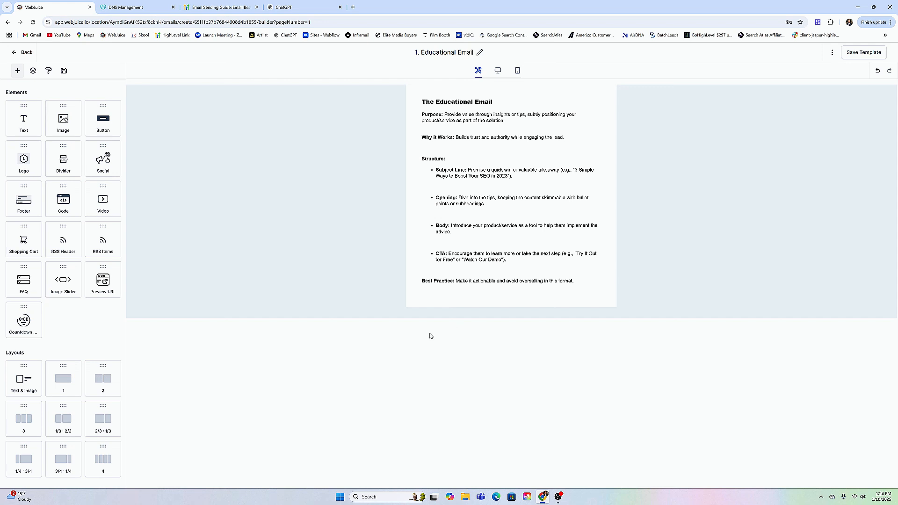
click(27, 53)
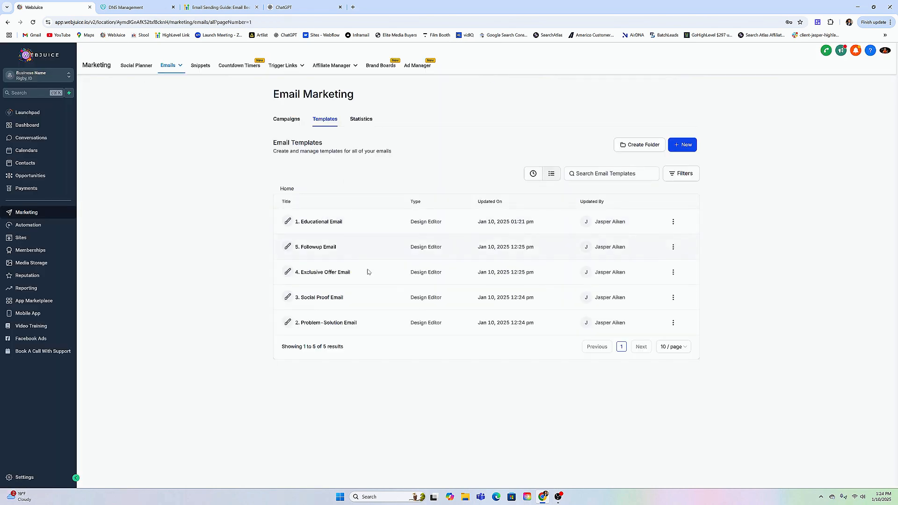
Review the 2. Problem-Solution Email and 3. Social Proof Email templates one after the other, returning to the template list.
click(324, 327)
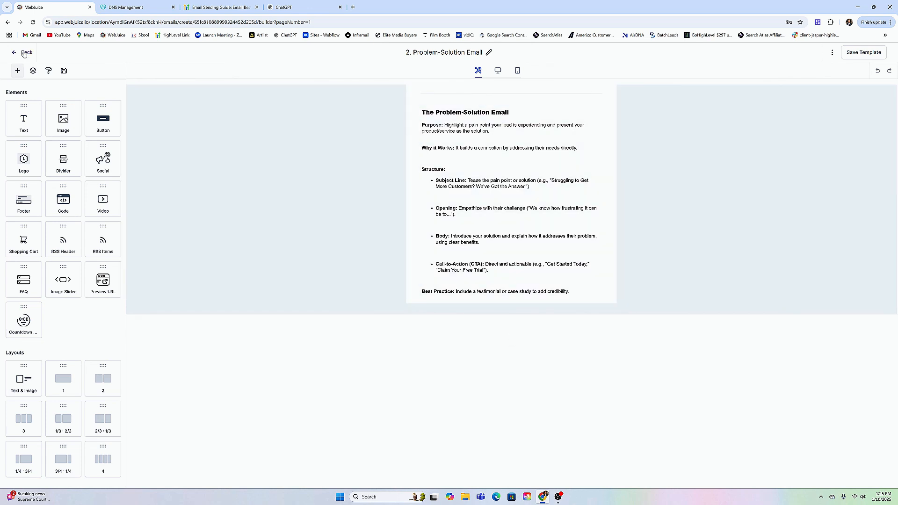
click(25, 53)
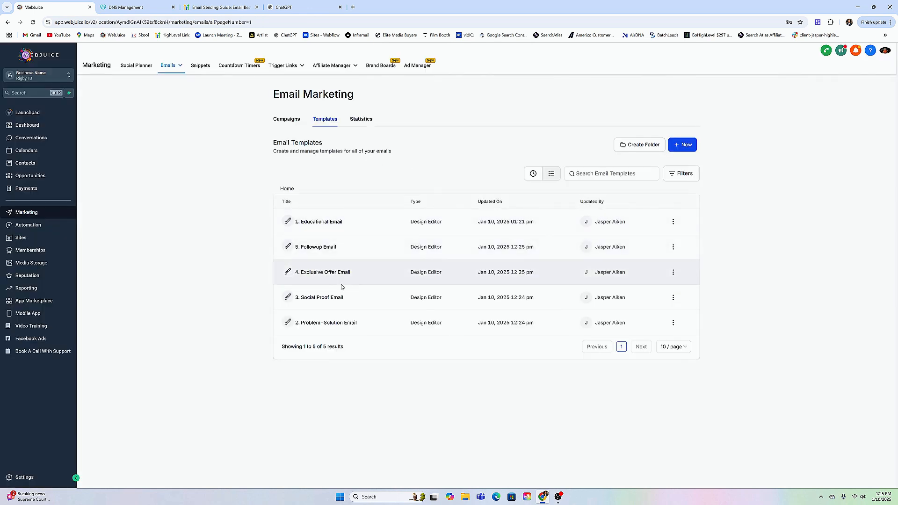
click(317, 297)
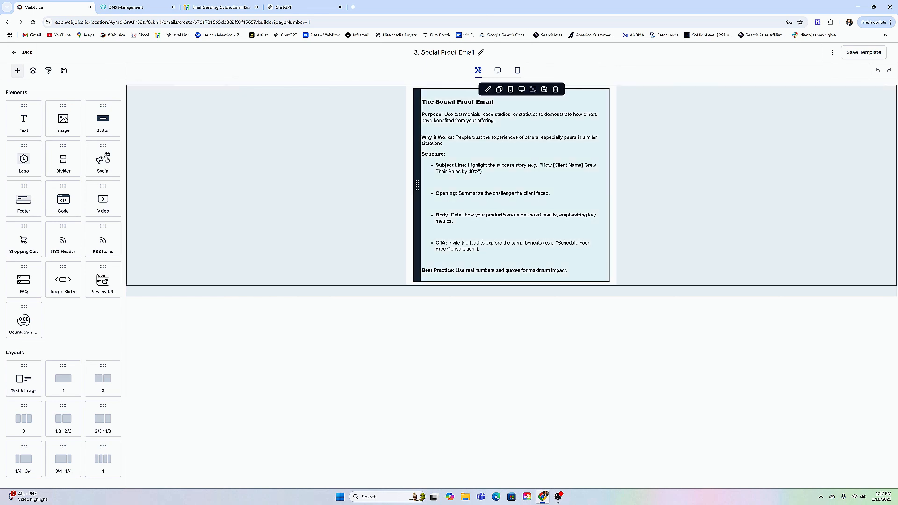
click(22, 52)
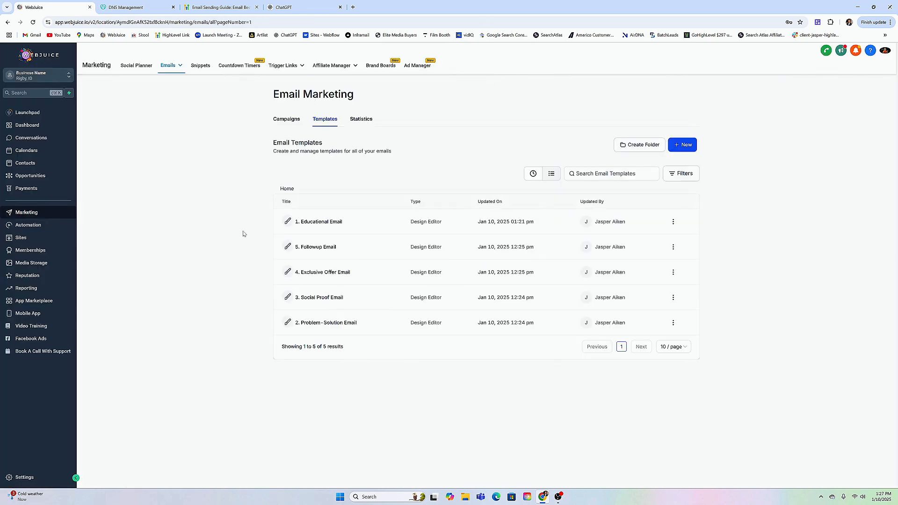
Remove the empty bullet below the CTA line in the 4. Exclusive Offer Email, save the template and return to the list.
click(319, 276)
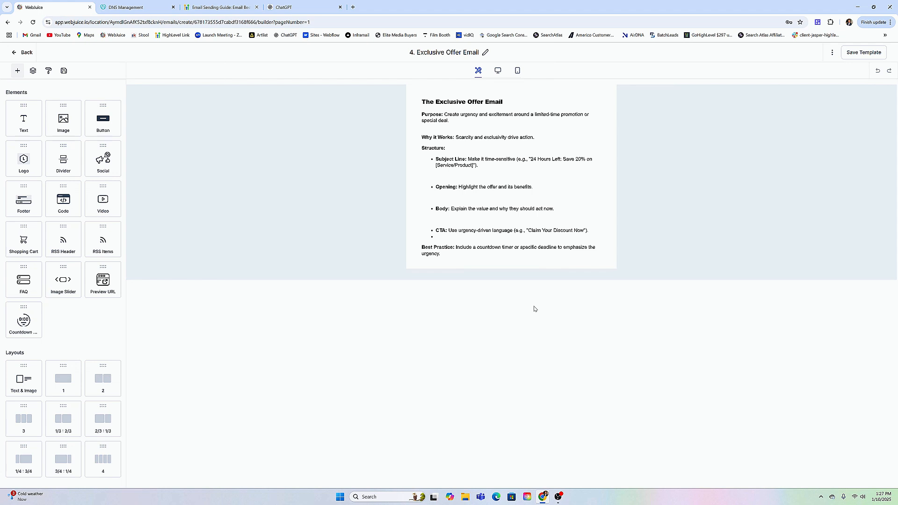
click(573, 262)
mouse_move(28, 324)
mouse_down()
mouse_move(507, 248)
mouse_move(423, 278)
mouse_move(28, 328)
mouse_up()
click(436, 236)
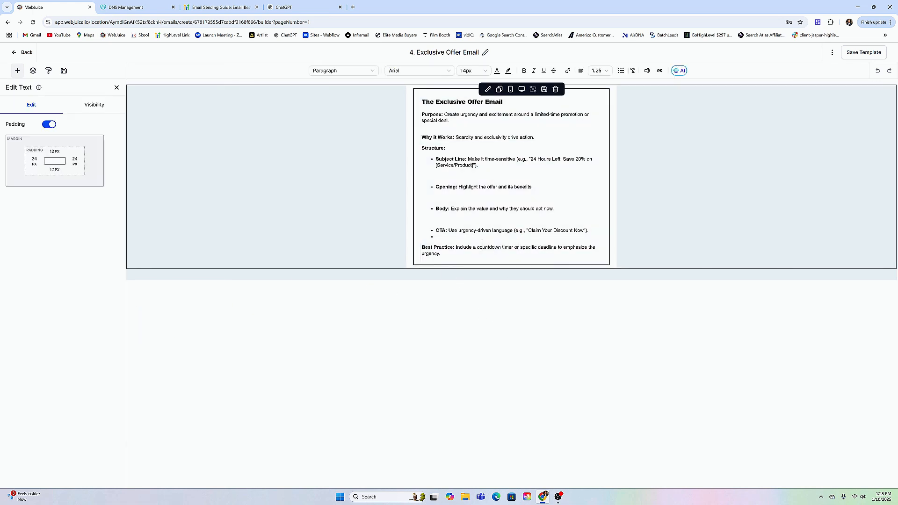
click(428, 272)
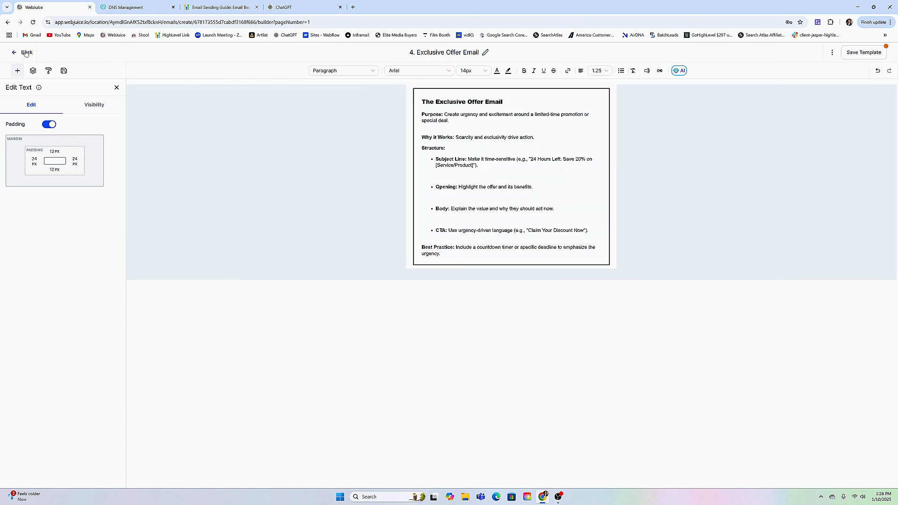
click(867, 53)
click(27, 52)
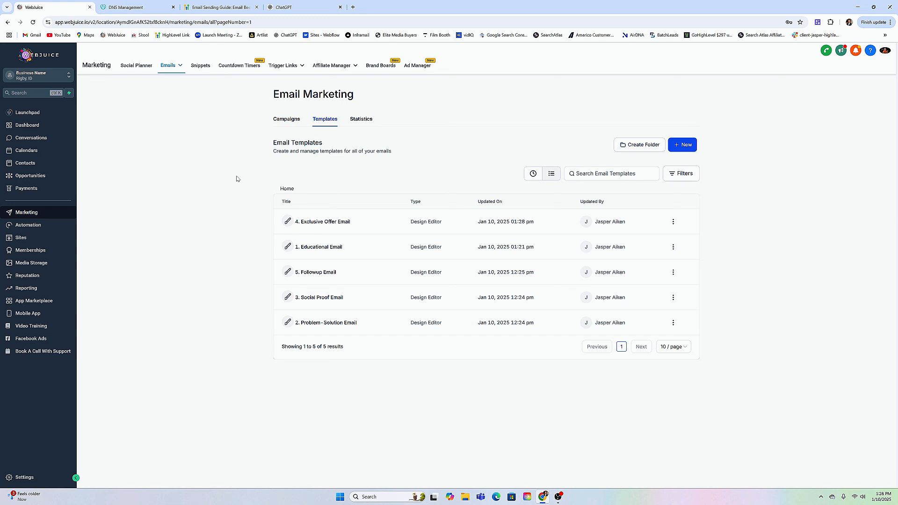
Review the 5. Followup Email template and return to the template list.
click(313, 276)
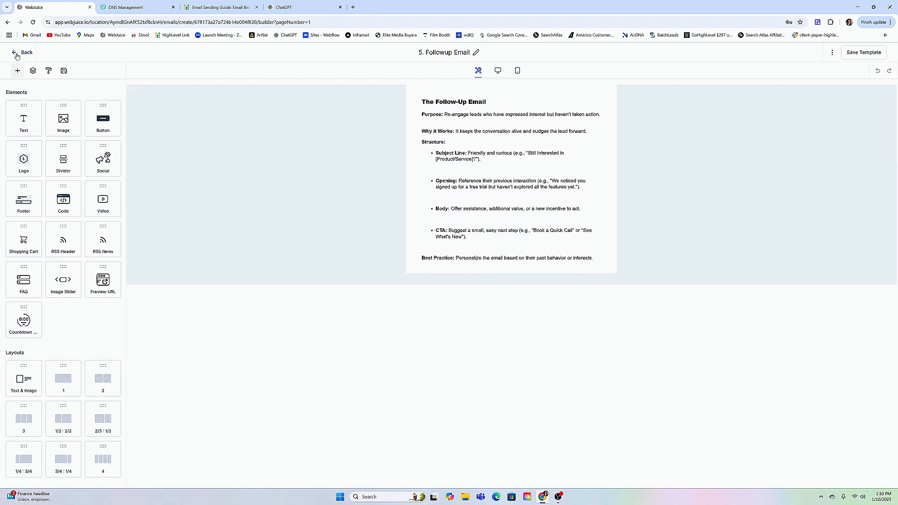
click(16, 52)
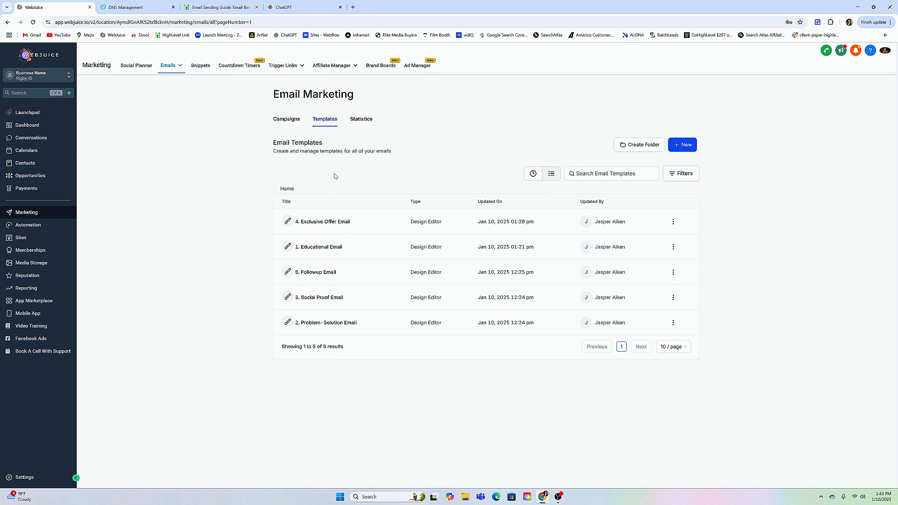
Copy the full text of the 4. Exclusive Offer Email template and switch to ChatGPT.
click(325, 223)
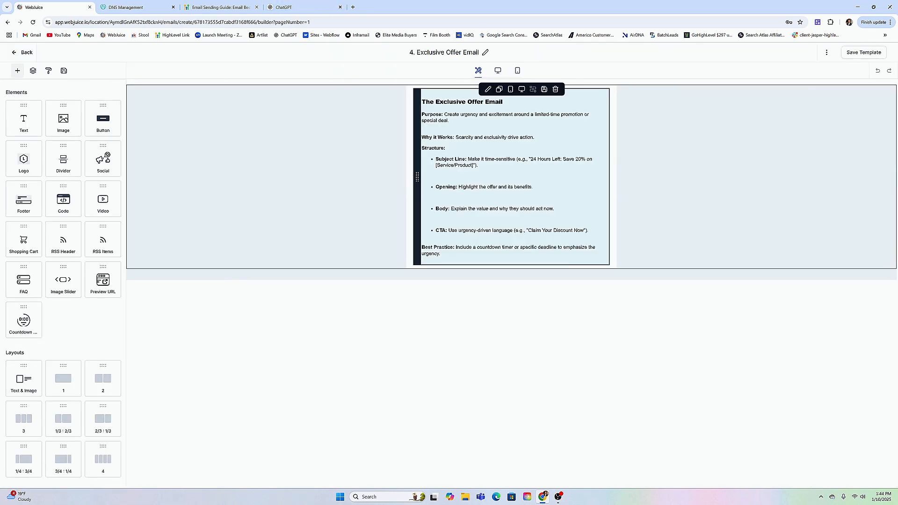
drag(422, 101, 580, 255)
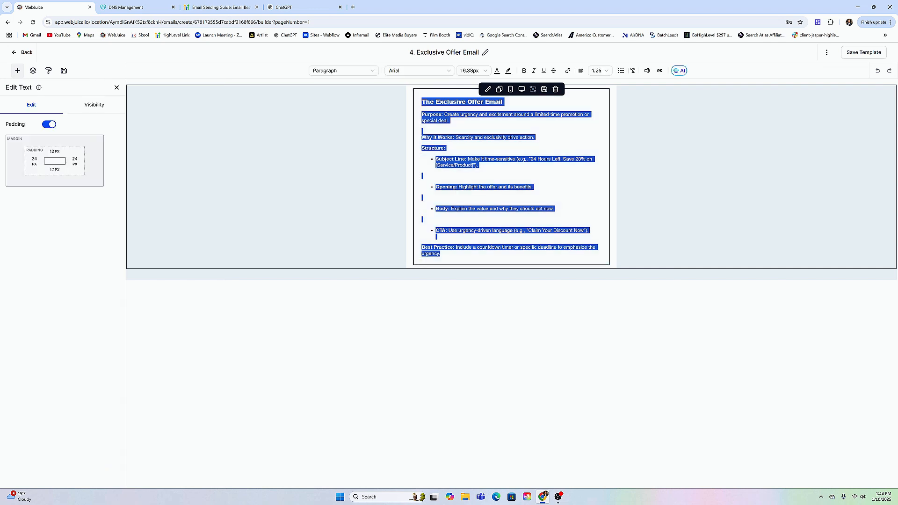
click(289, 6)
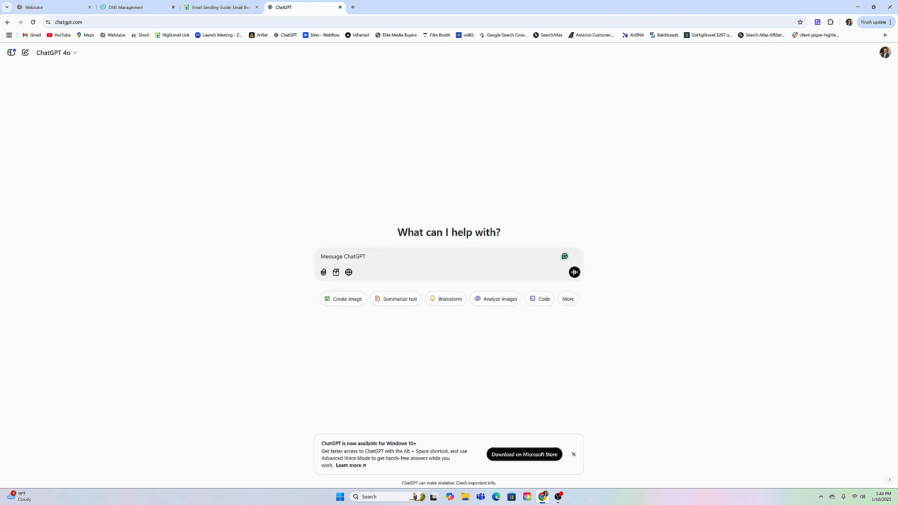
Draft the ChatGPT prompt "Check this email for spam words and correct any of the copy if it comes off as too spamy:" followed by the copied email.
text(Check this email for spam words and correct any of the copy if it comes off )
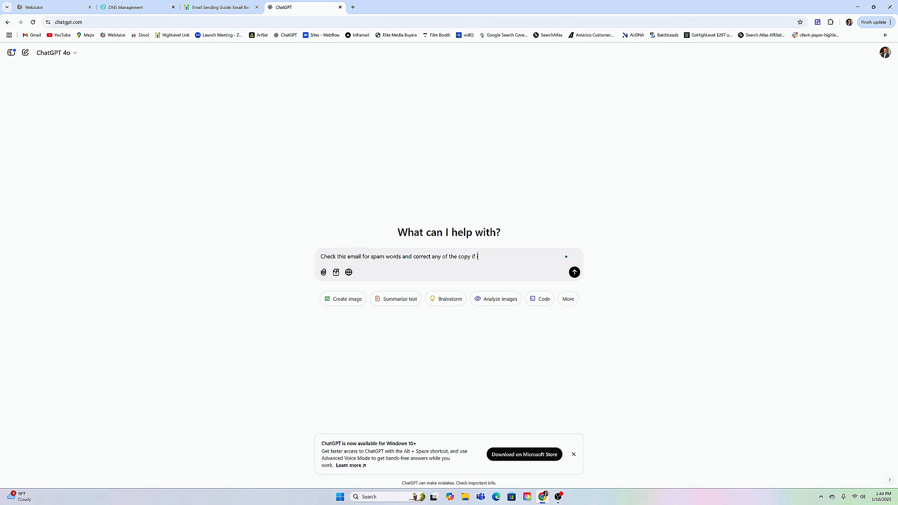
text(as too spamy:)
key(ctrl+v)
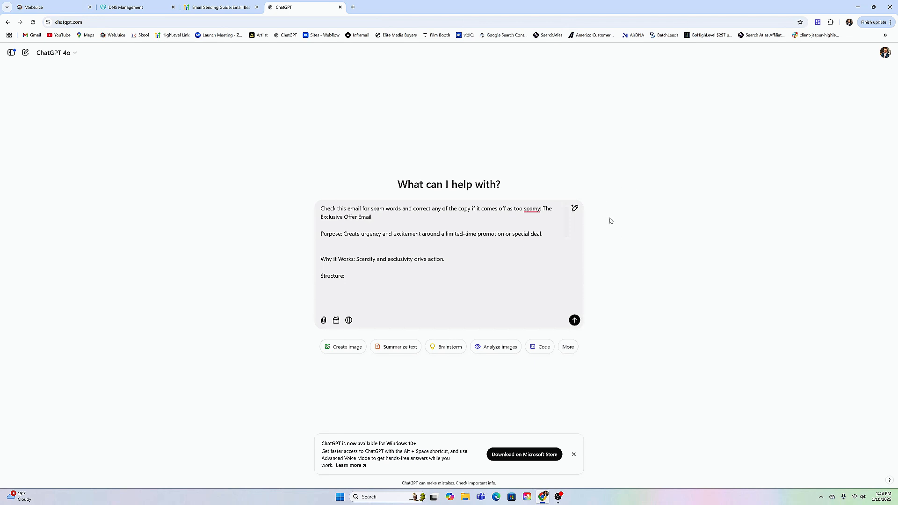
scroll(443, 257, down, 5)
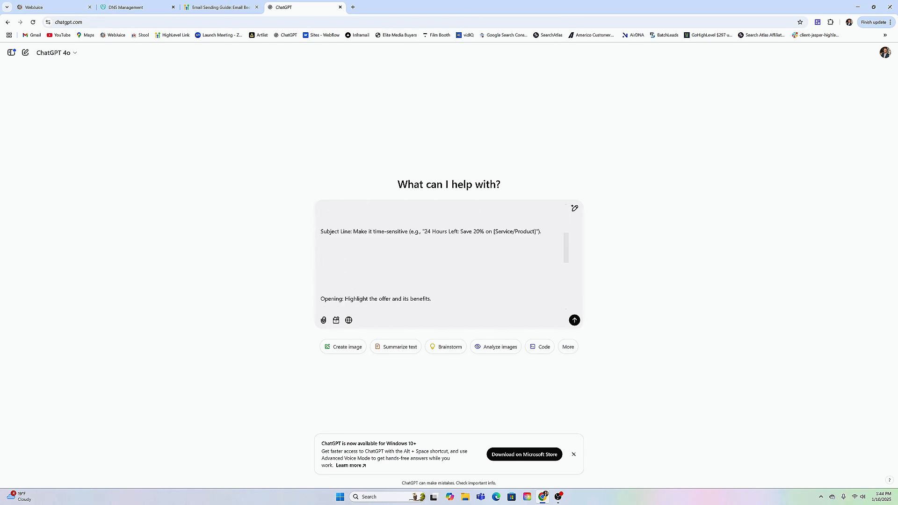
scroll(443, 256, up, 5)
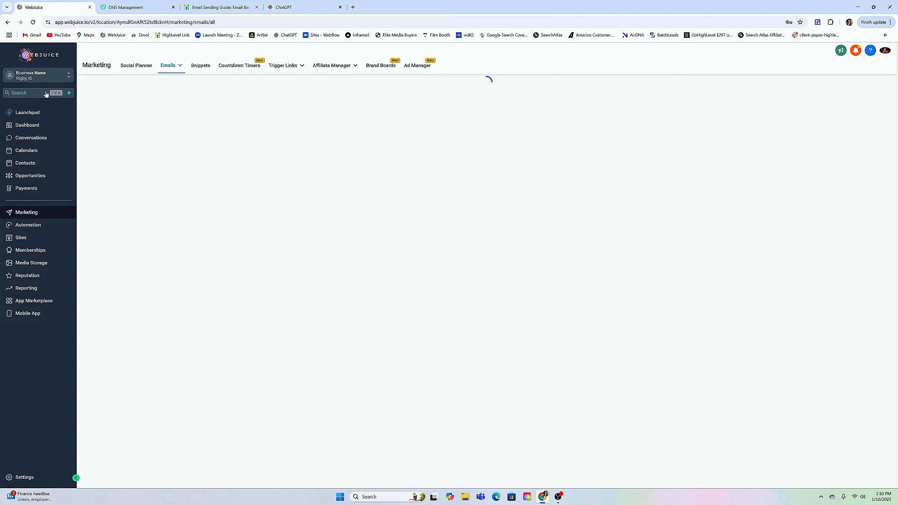
Switch to WebJuice and open the Email Nurture Sequence workflow from the automation workflow list.
click(28, 226)
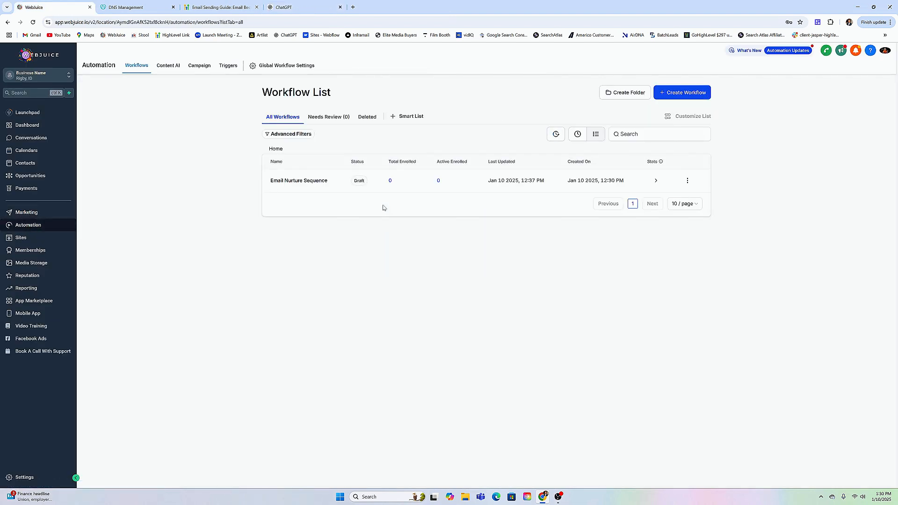
click(316, 181)
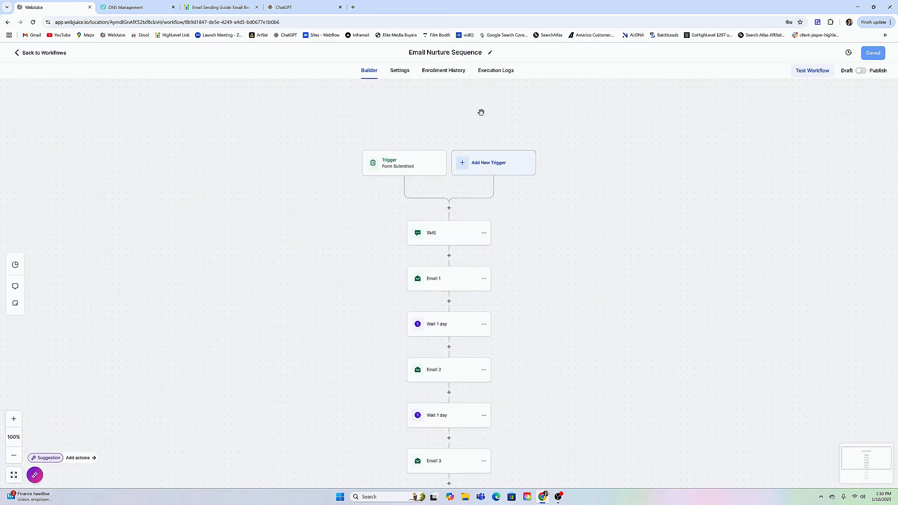
scroll(480, 112, down, 1)
Review the workflow's Form Submitted trigger and the message text of its SMS action.
click(400, 150)
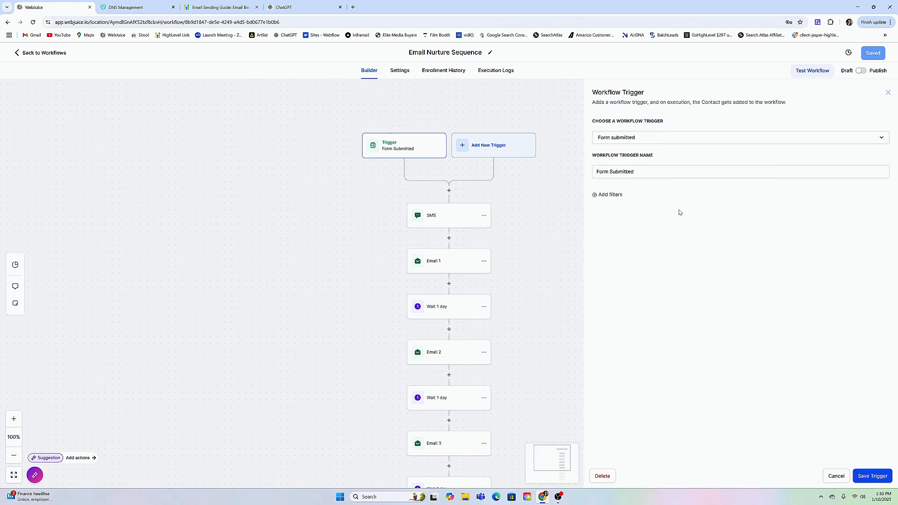
click(888, 92)
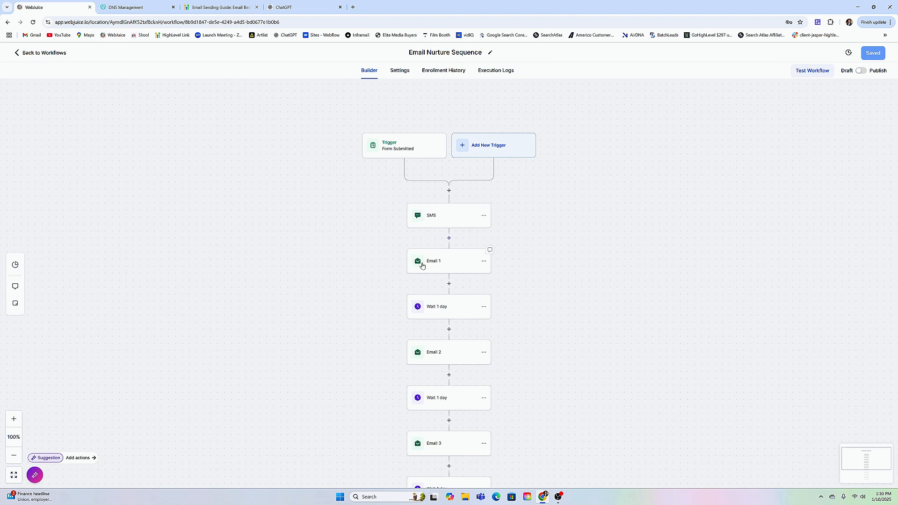
click(436, 220)
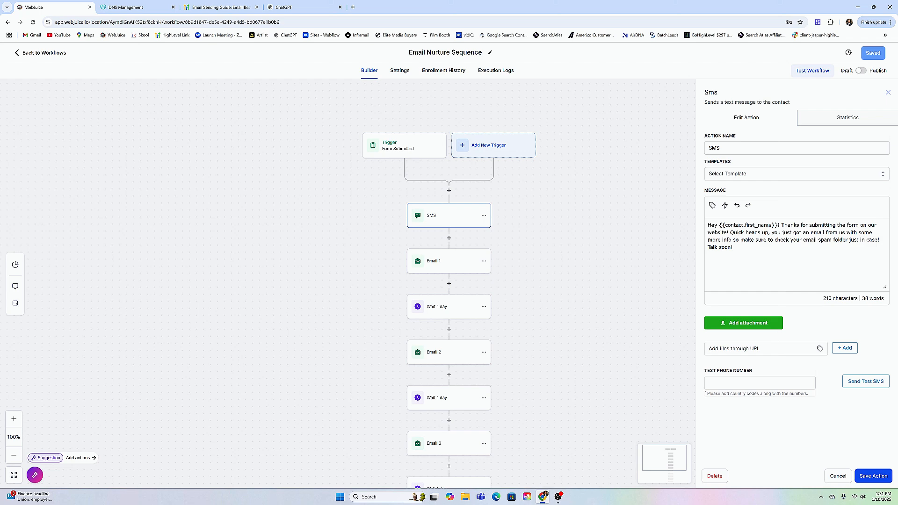
drag(729, 232, 879, 240)
click(849, 262)
Open the Email 1 action and review its action name and From Name settings.
click(436, 264)
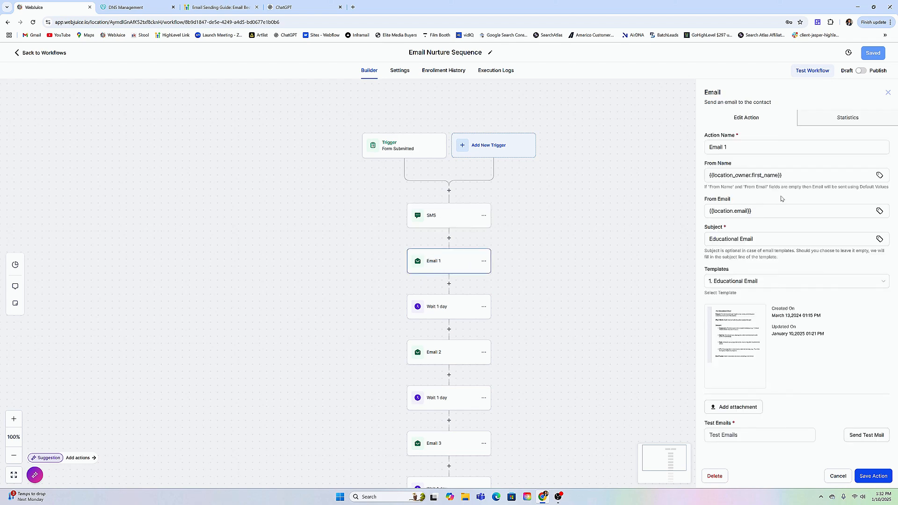
mouse_move(740, 346)
click(739, 151)
click(781, 175)
Replace the From Email value of Email 1 with the sender's own e-mail address.
triple_click(739, 211)
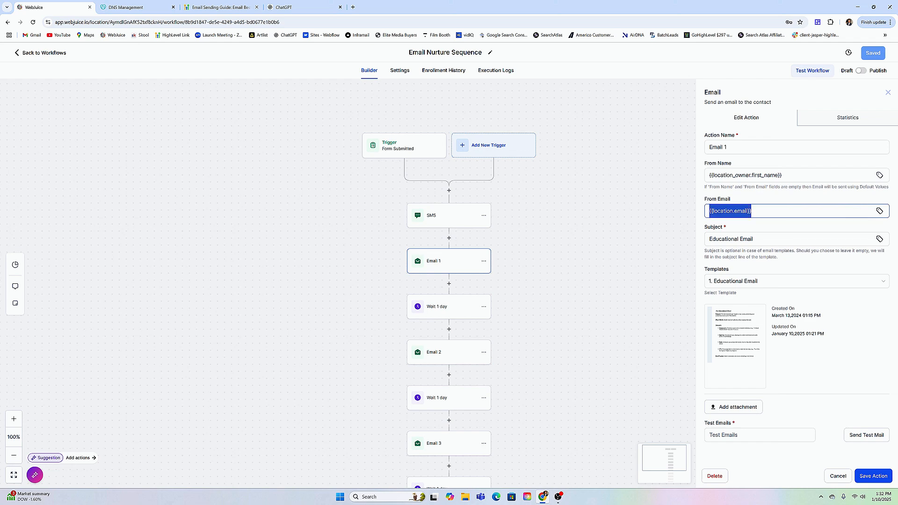
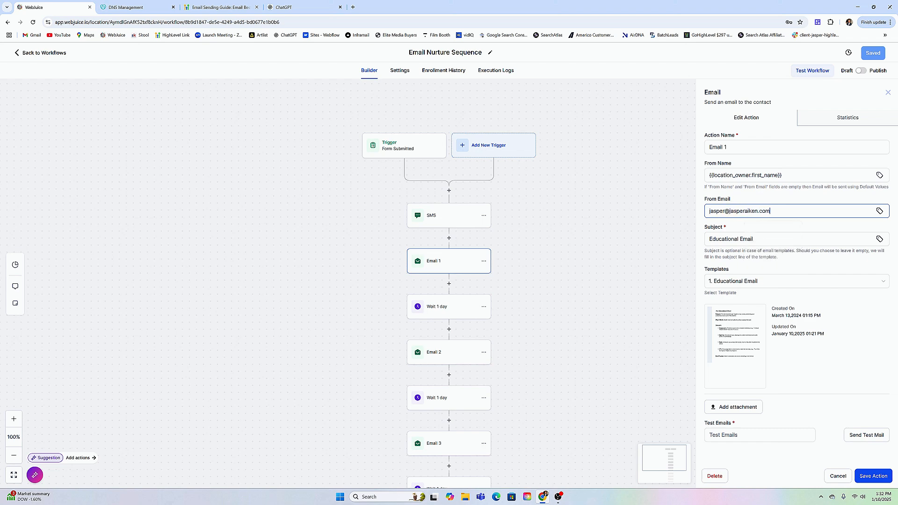
Change the domain of Email 1's From Email address to webjuice.io.
drag(729, 210, 771, 211)
click(772, 211)
drag(729, 211, 770, 211)
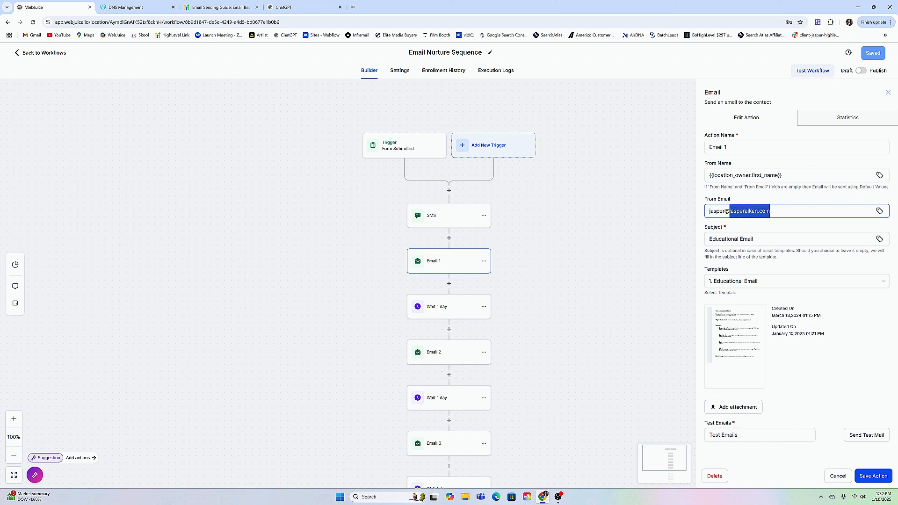
text(webjuice.io)
drag(730, 211, 758, 211)
click(767, 194)
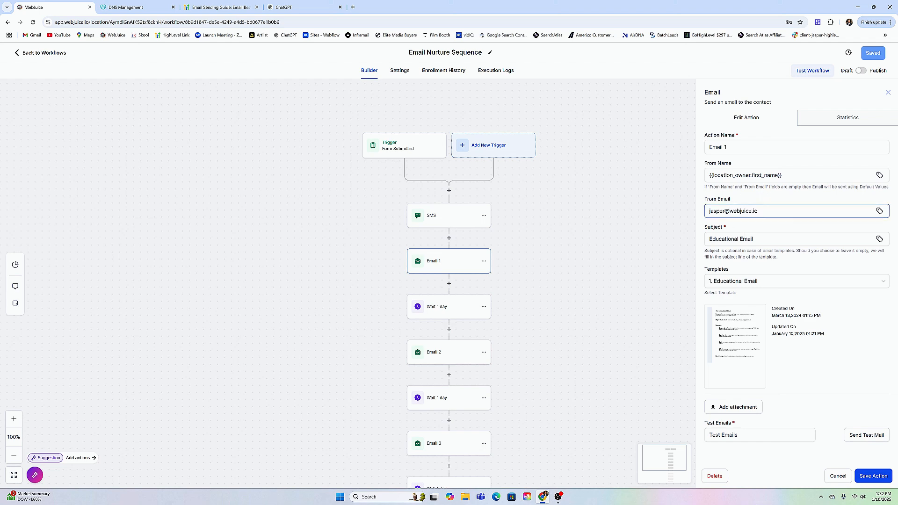
Restore the personal domain in Email 1's From Email address and open that field's custom values list.
drag(758, 211, 729, 211)
text(jasperaiken.com)
click(879, 212)
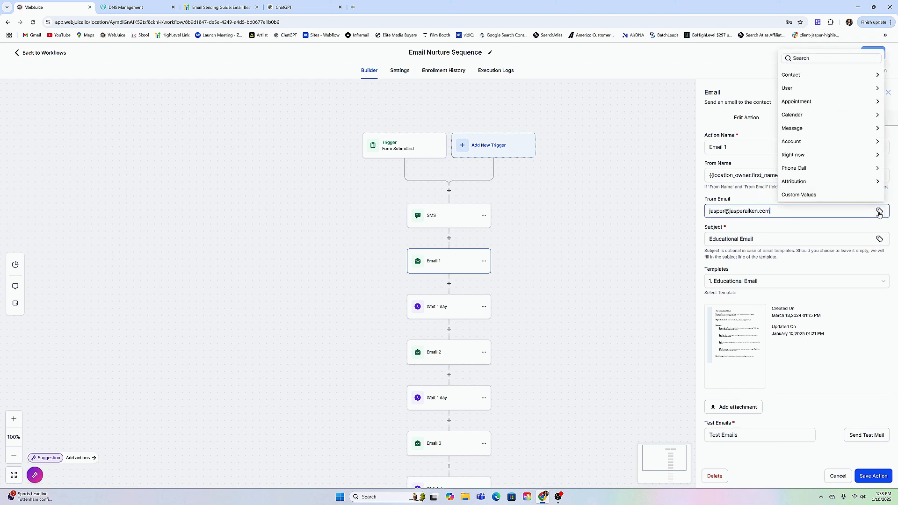
Clear the From Email of Email 1 and insert the account's Email custom value instead.
drag(772, 210, 707, 211)
key(BackSpace)
click(879, 210)
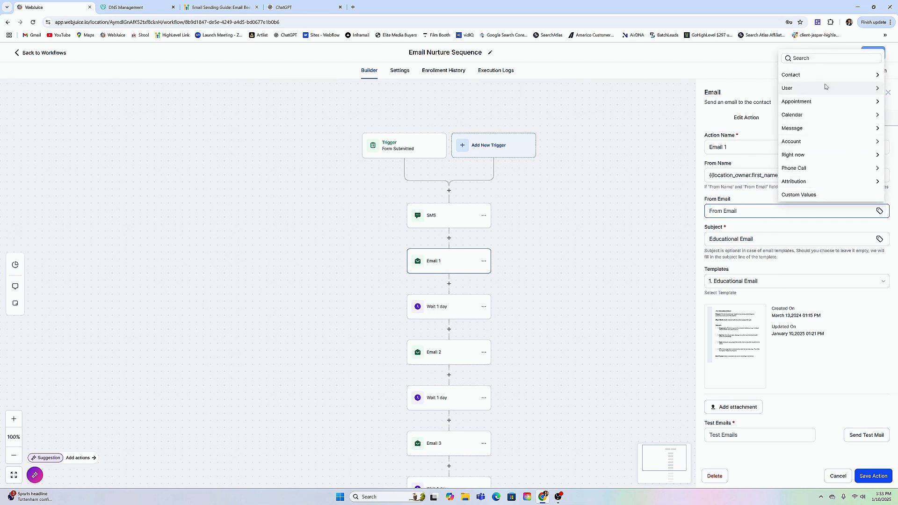
click(806, 142)
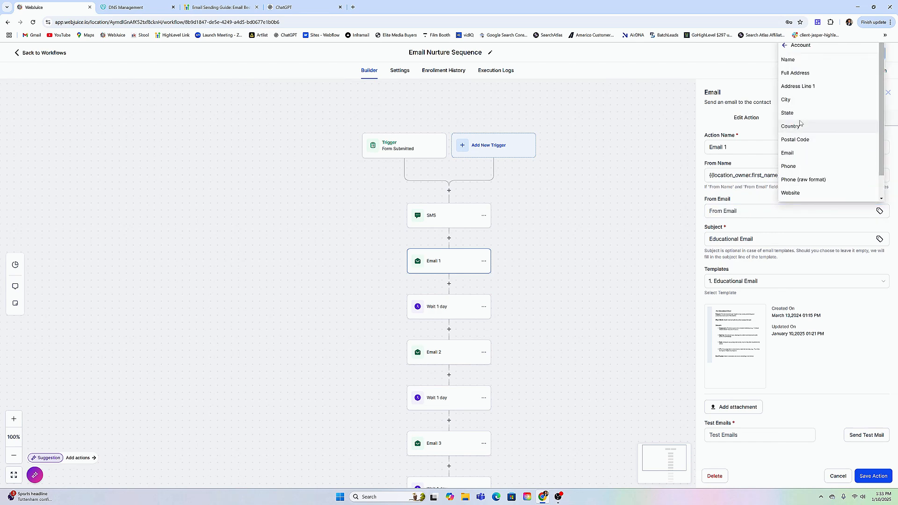
click(789, 153)
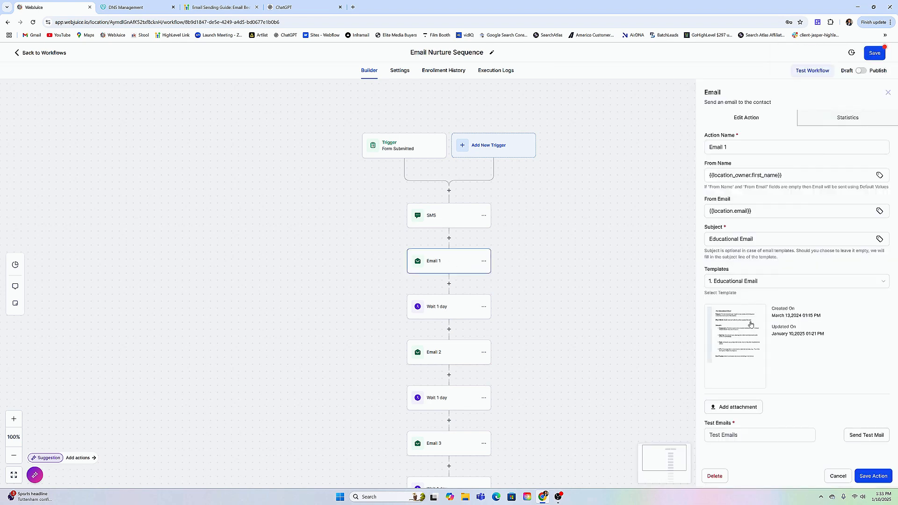
Choose the 1. Educational Email template for Email 1 and save the action.
click(772, 284)
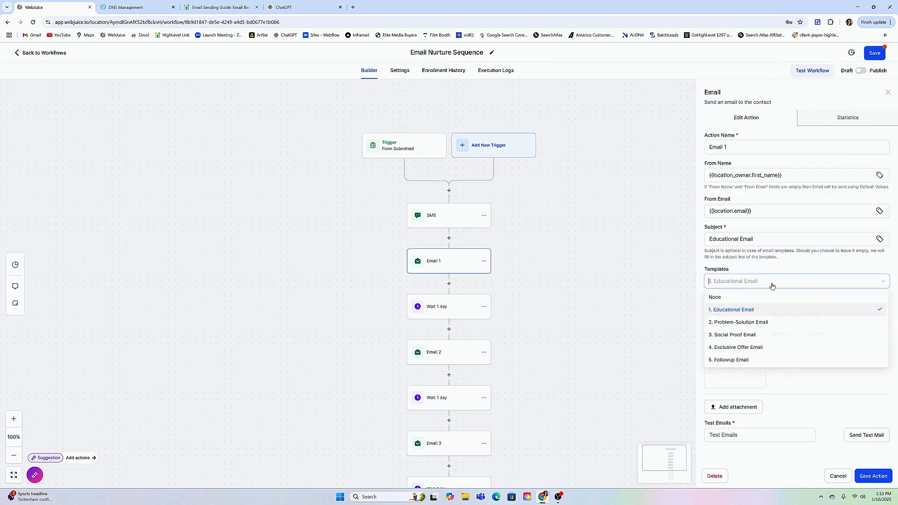
click(736, 313)
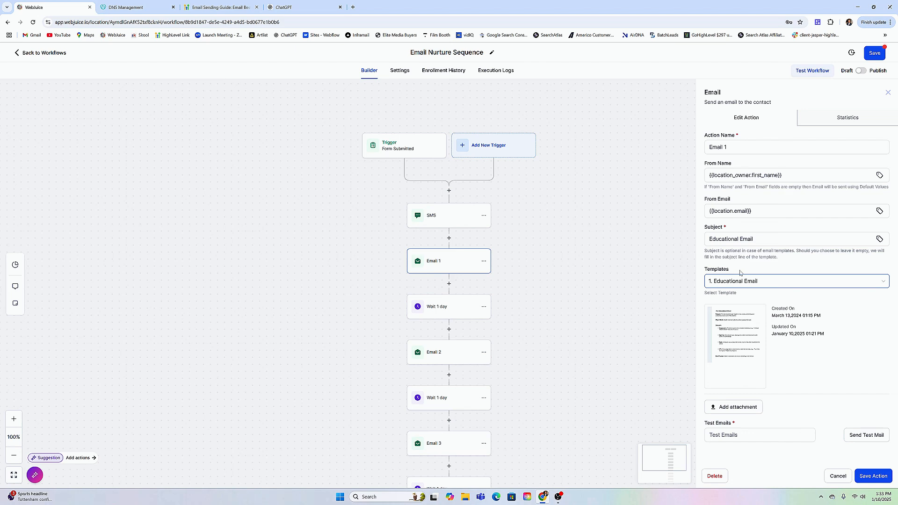
click(873, 475)
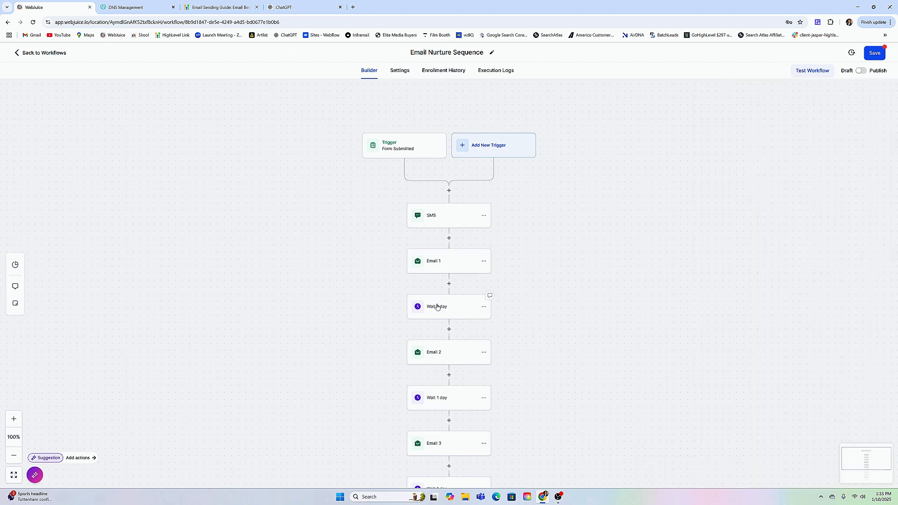
Review the first Wait 1 day action with its delay units and the Email 2 action, closing without changes.
click(487, 298)
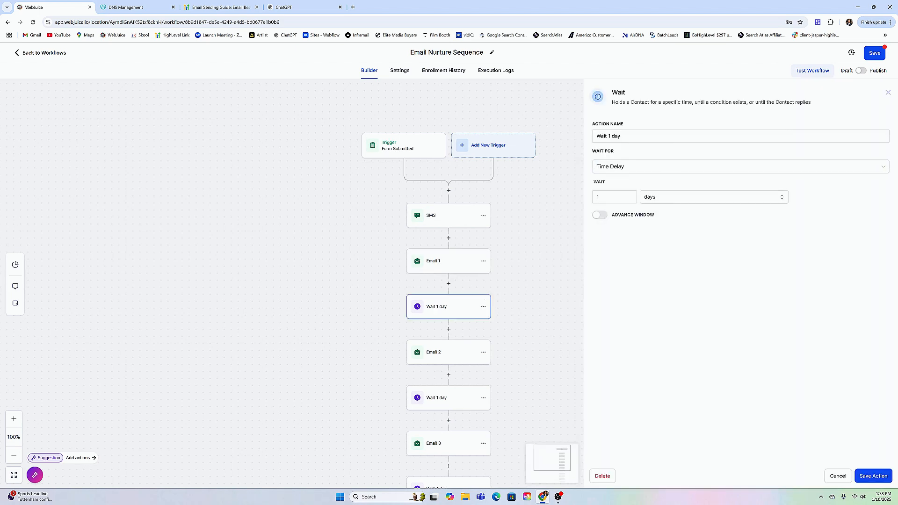
click(830, 478)
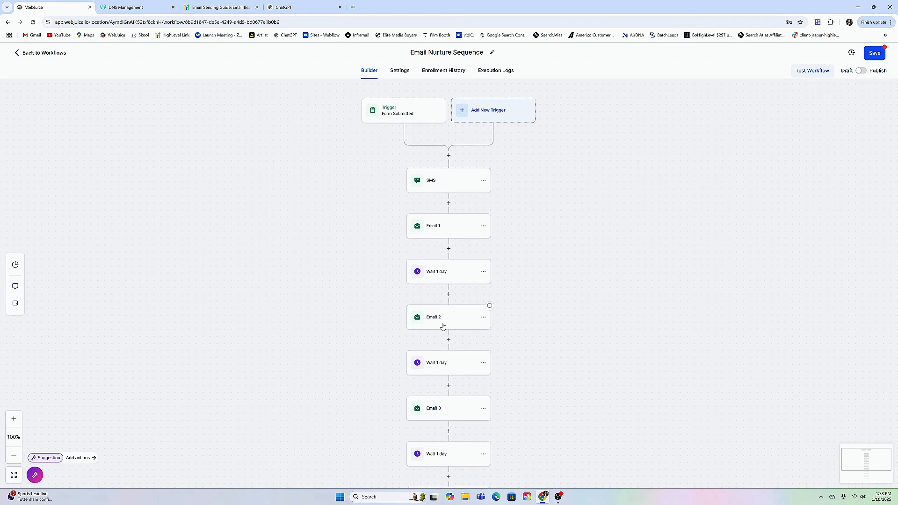
click(441, 326)
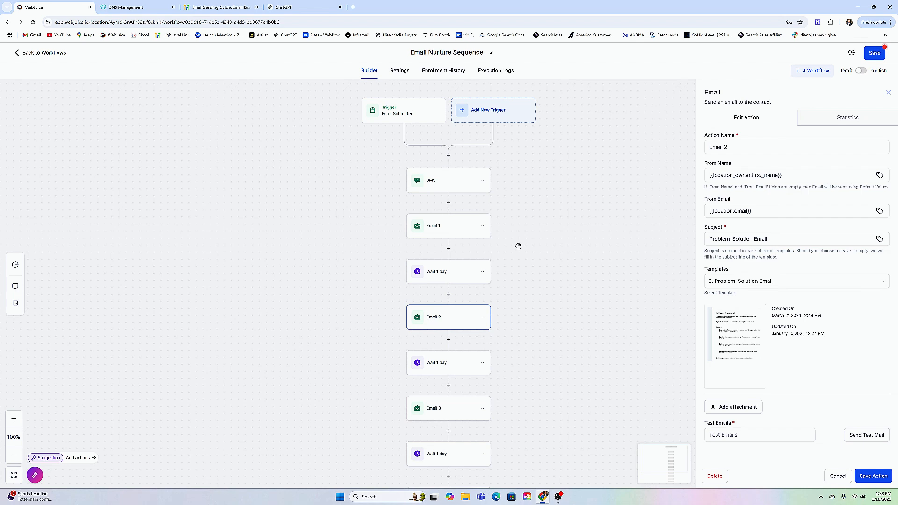
click(463, 270)
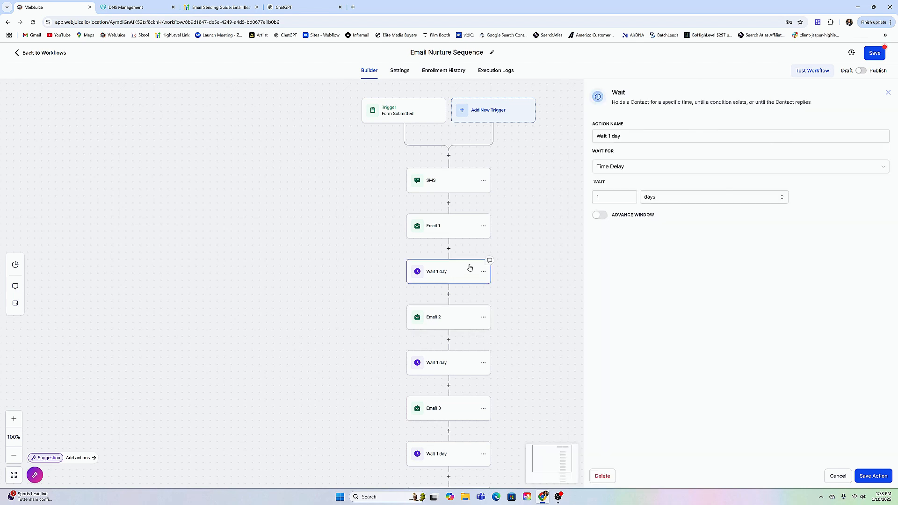
click(647, 196)
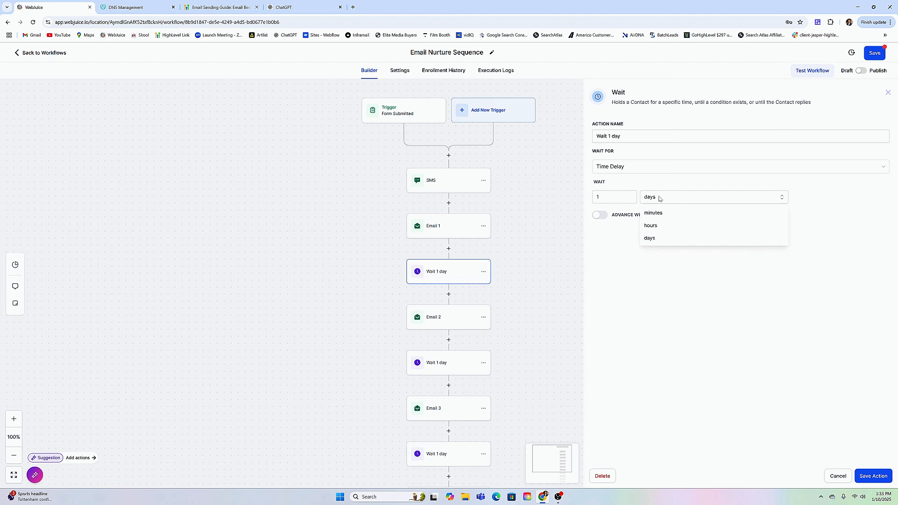
click(643, 184)
click(837, 475)
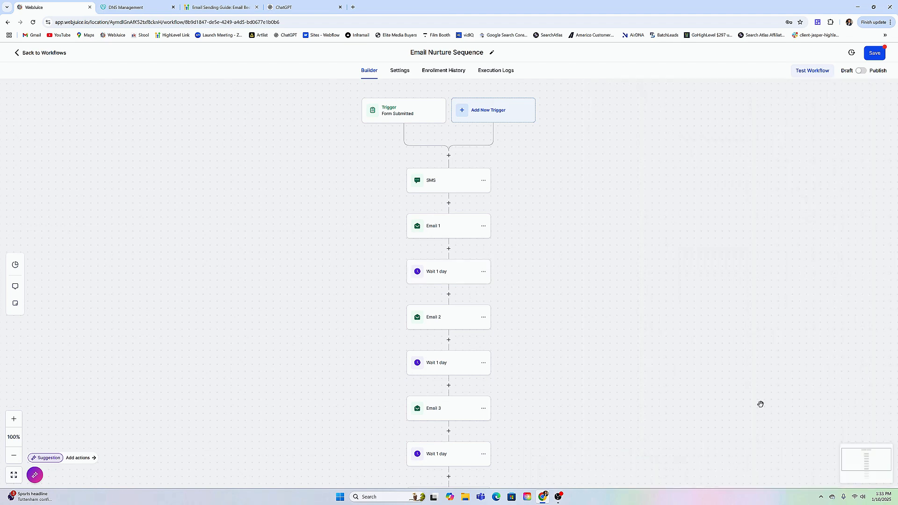
Reopen the Email 2 action with its 2. Problem-Solution Email template and save it.
scroll(615, 295, down, 1)
scroll(615, 295, down, 1)
click(444, 265)
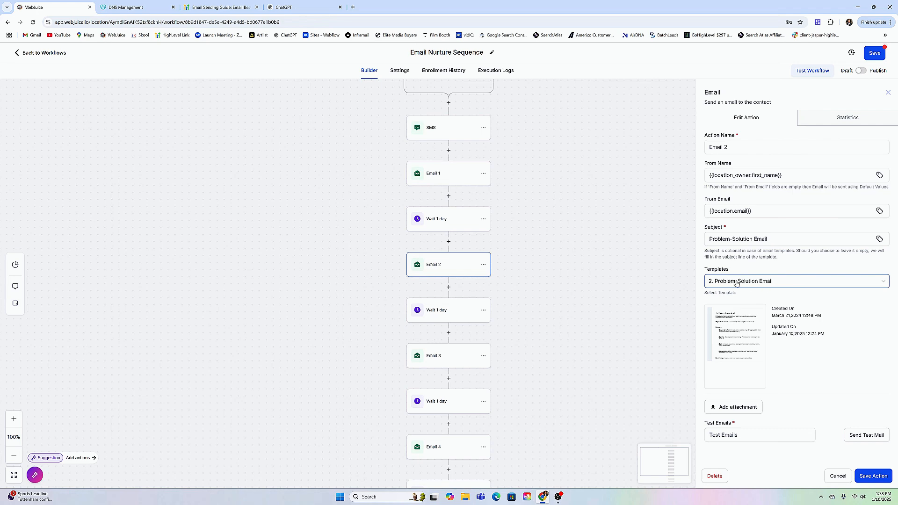
click(874, 477)
Review the Email 3 action's sender, subject and template settings and close it without saving.
scroll(561, 239, down, 3)
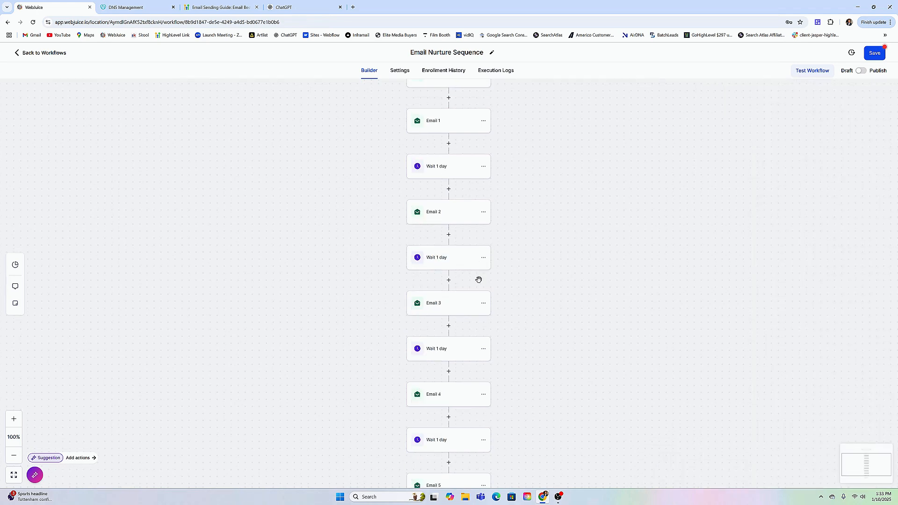
click(444, 308)
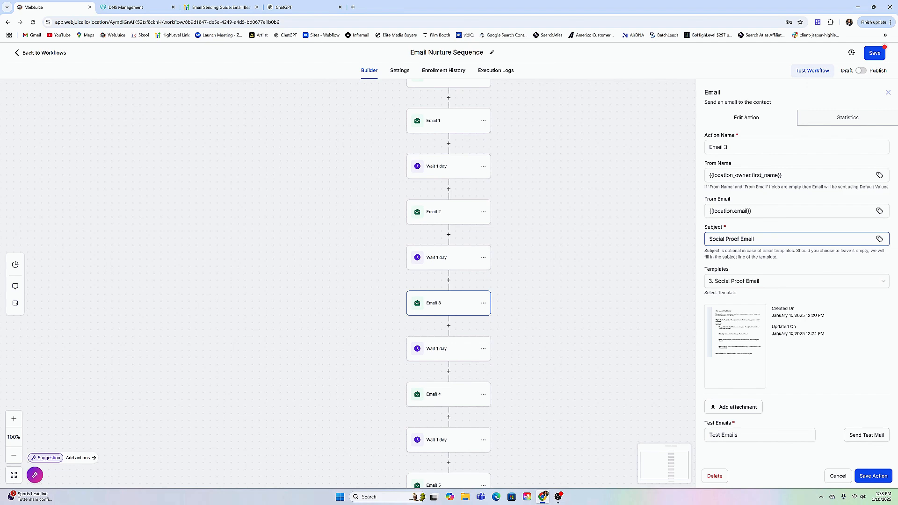
click(838, 476)
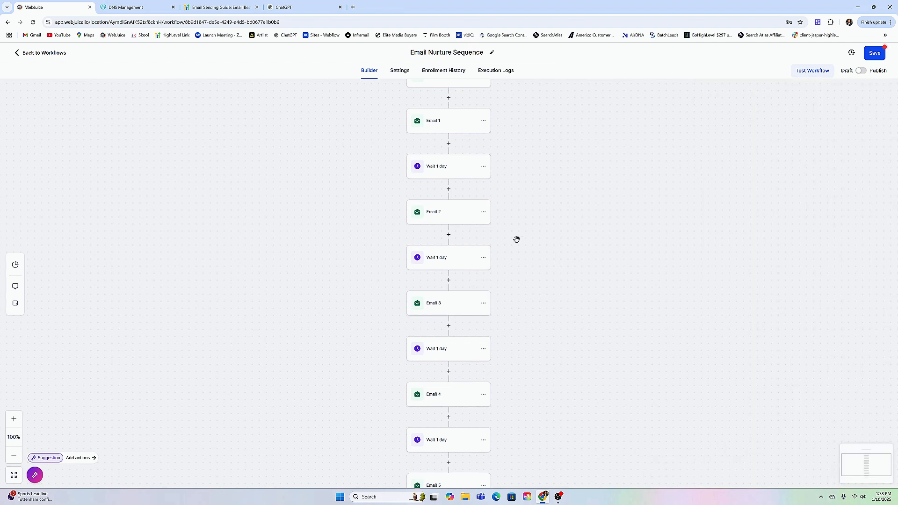
Review the delay between Email 3 and Email 4 and the Email 4 action's settings, closing both without saving.
scroll(524, 239, down, 5)
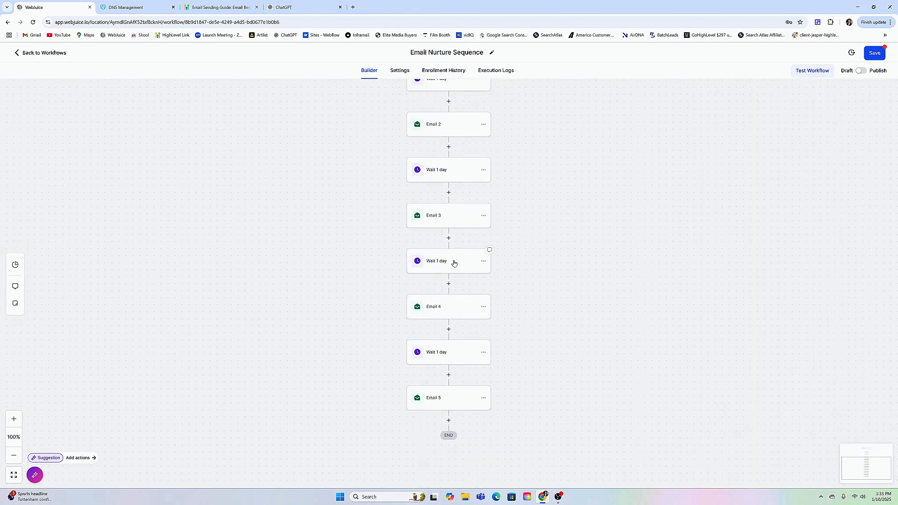
click(453, 262)
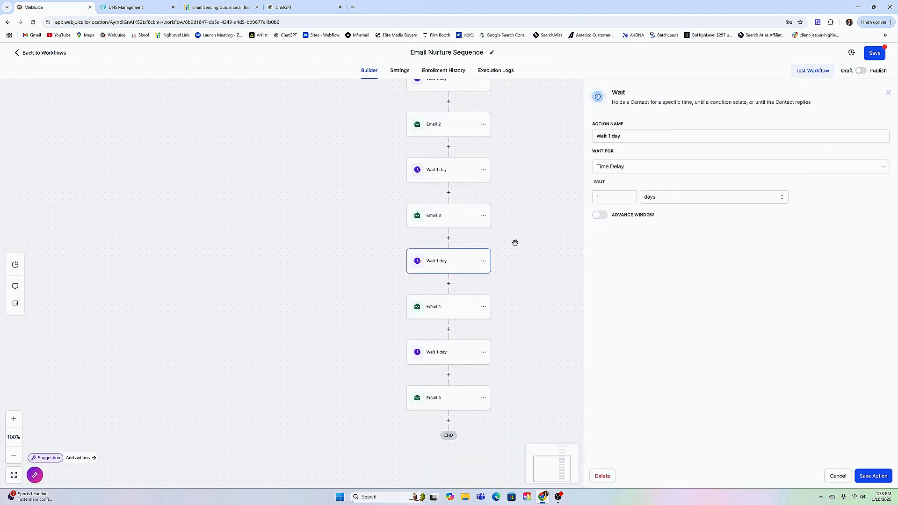
click(832, 476)
click(457, 314)
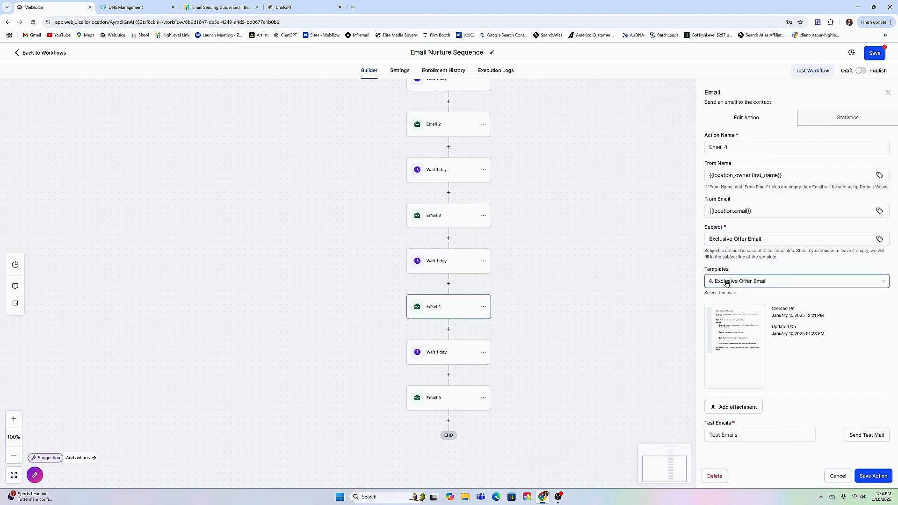
click(837, 475)
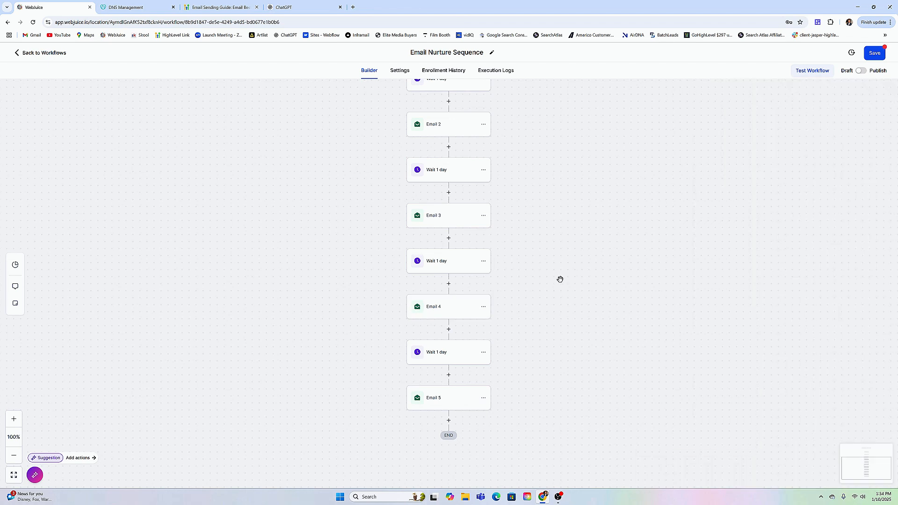
Review the delay before Email 5 and the Email 5 action's sender, subject and template settings, closing both without saving.
scroll(557, 277, down, 1)
click(486, 311)
click(457, 373)
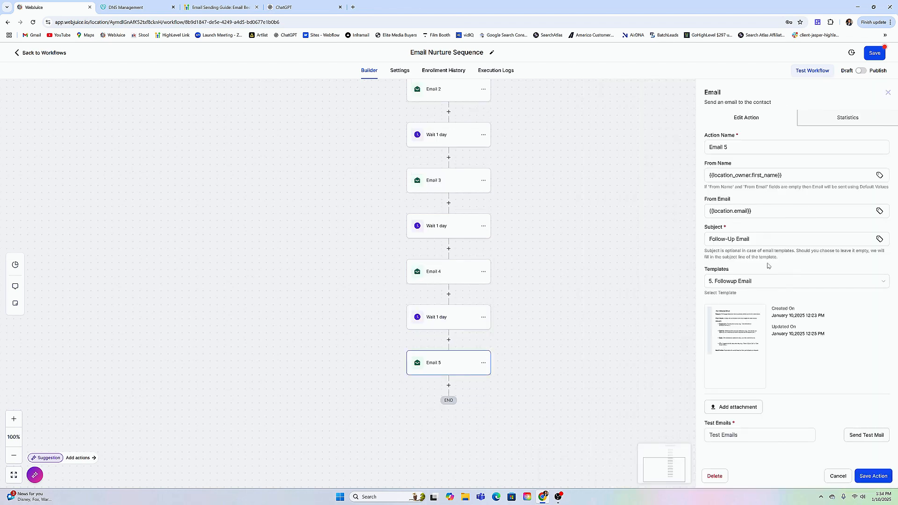
click(837, 476)
Save the Email Nurture Sequence workflow.
scroll(501, 150, up, 1)
scroll(574, 283, up, 2)
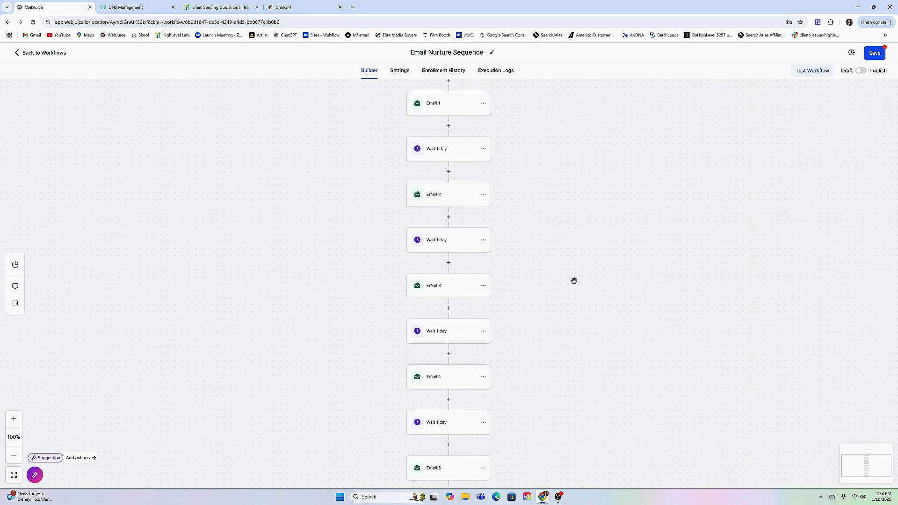
scroll(545, 166, up, 3)
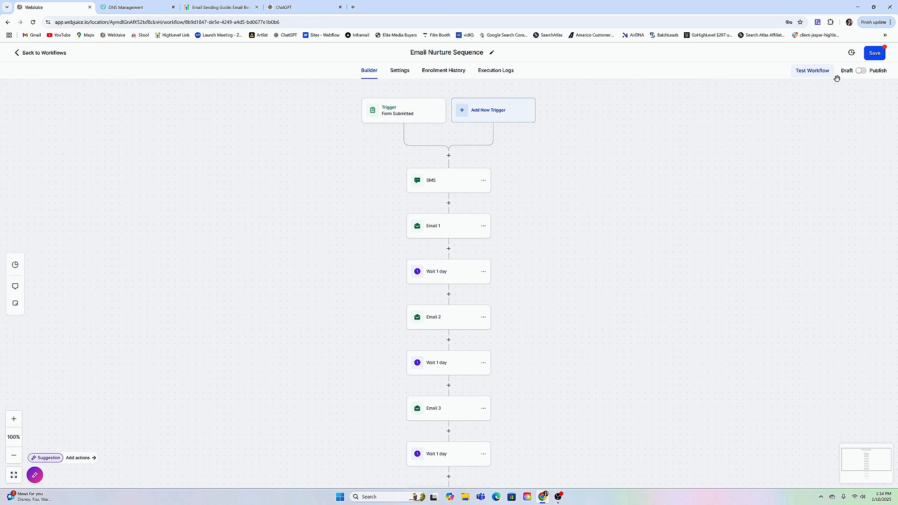
click(875, 53)
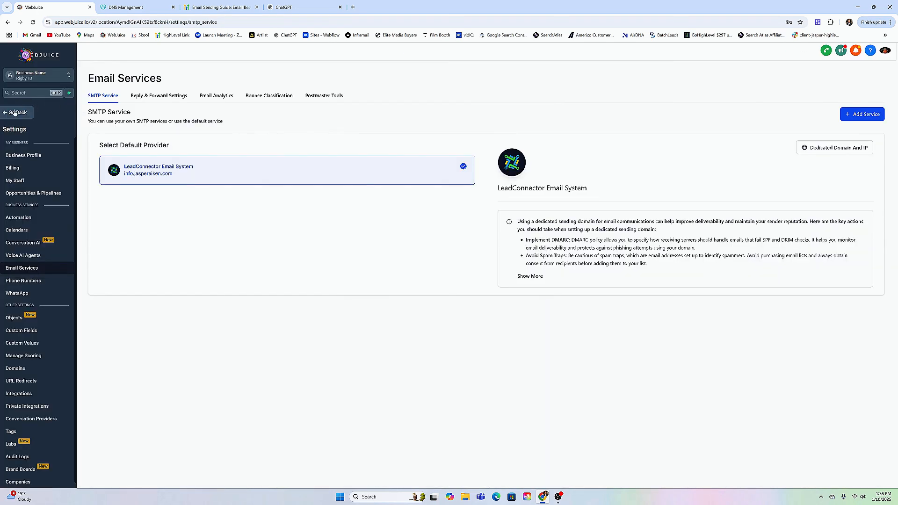
Leave the Email Services settings and select all contact records across every page of the Contacts list.
click(15, 112)
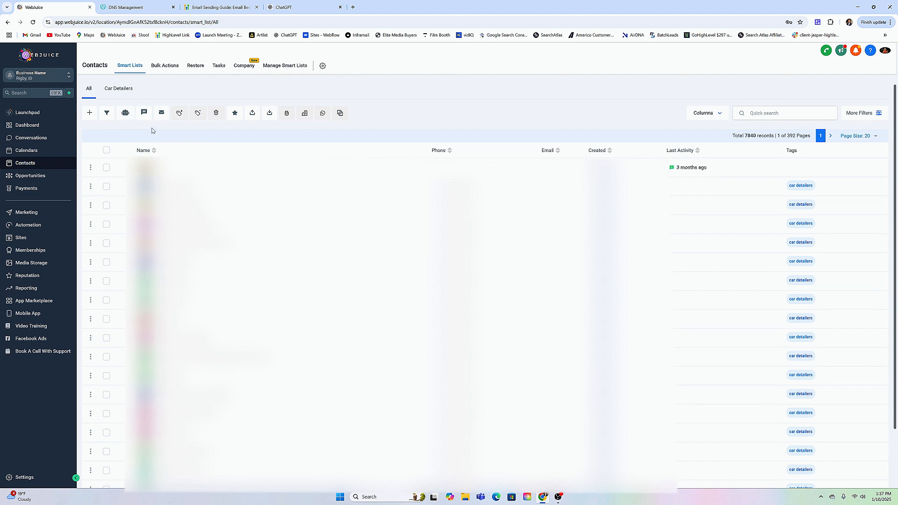
click(106, 150)
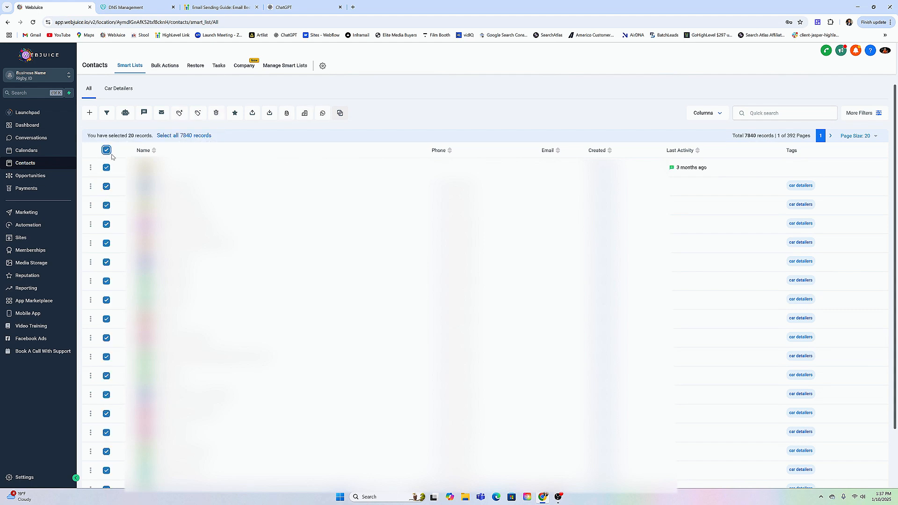
click(174, 135)
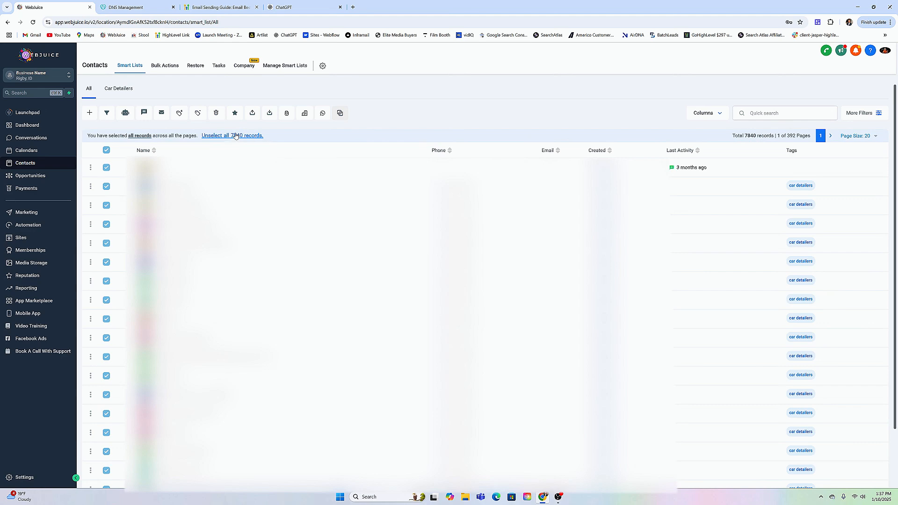
Check the Email Sending Recommendations table in the email sending guide, and start a bulk email to all selected contacts.
click(245, 10)
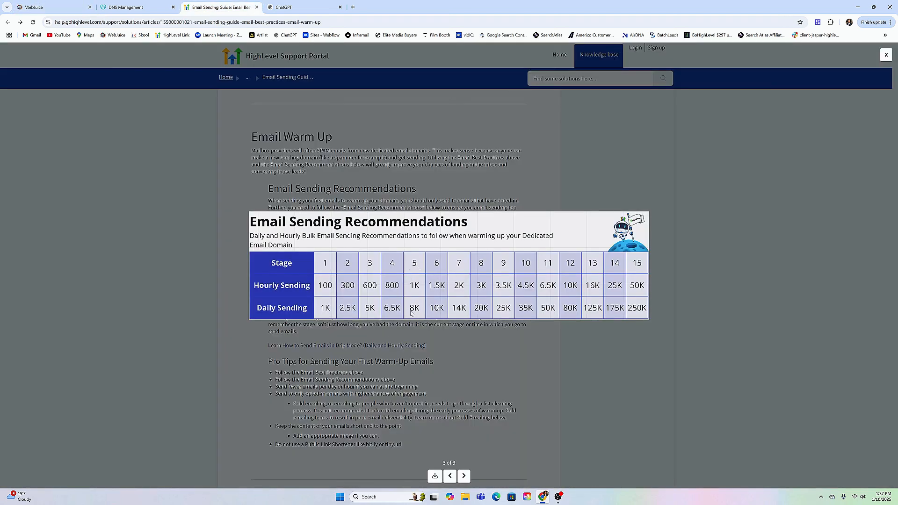
click(33, 6)
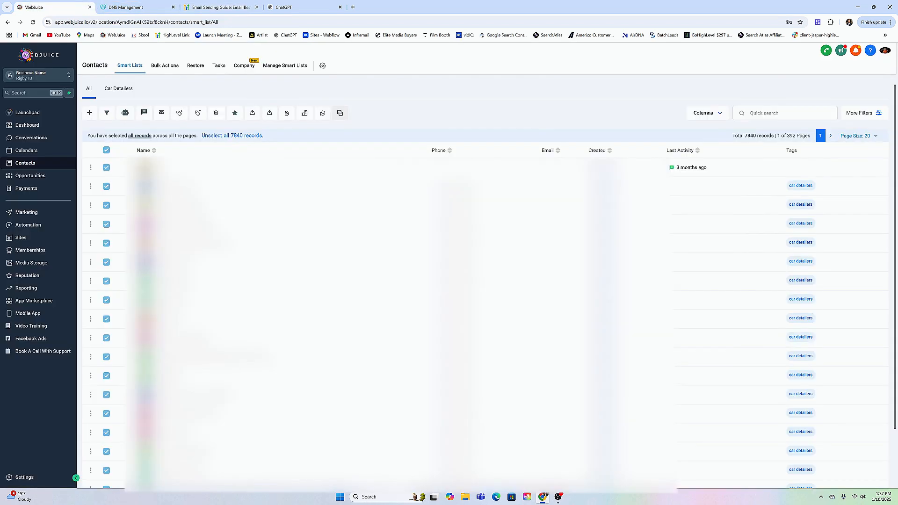
click(162, 113)
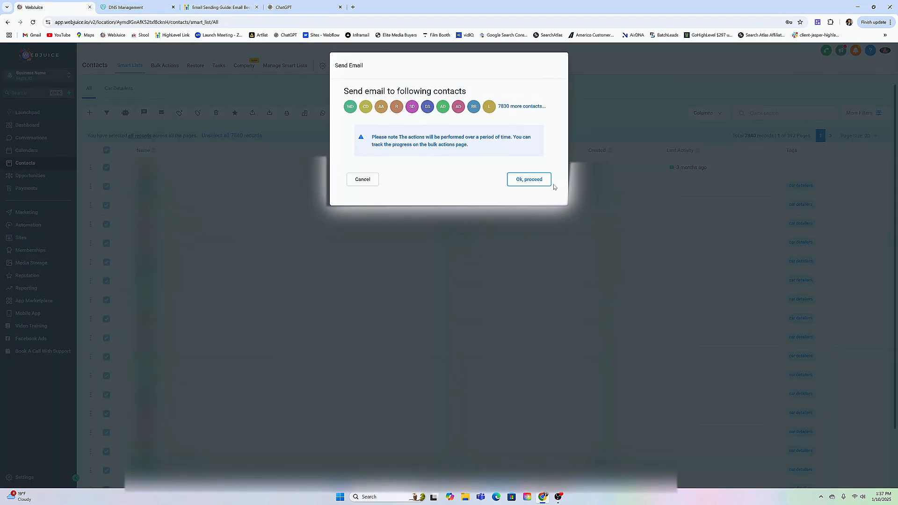
click(537, 182)
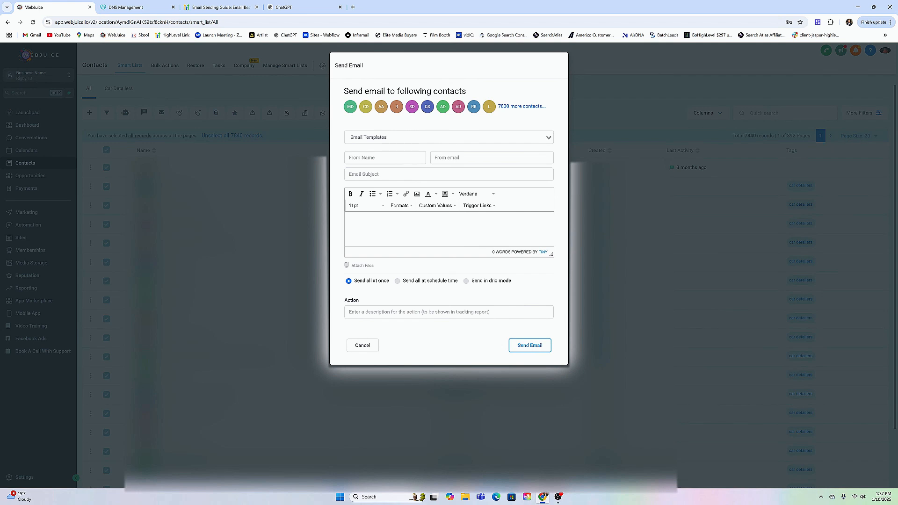
Examine the bulk email form's sender, subject, body, template and action description fields, and close it without sending.
click(384, 158)
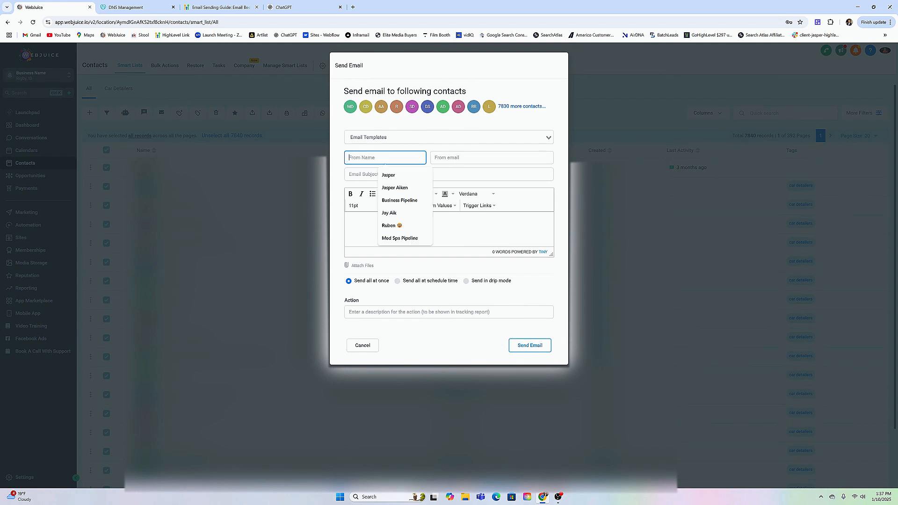
click(456, 158)
click(407, 174)
click(365, 235)
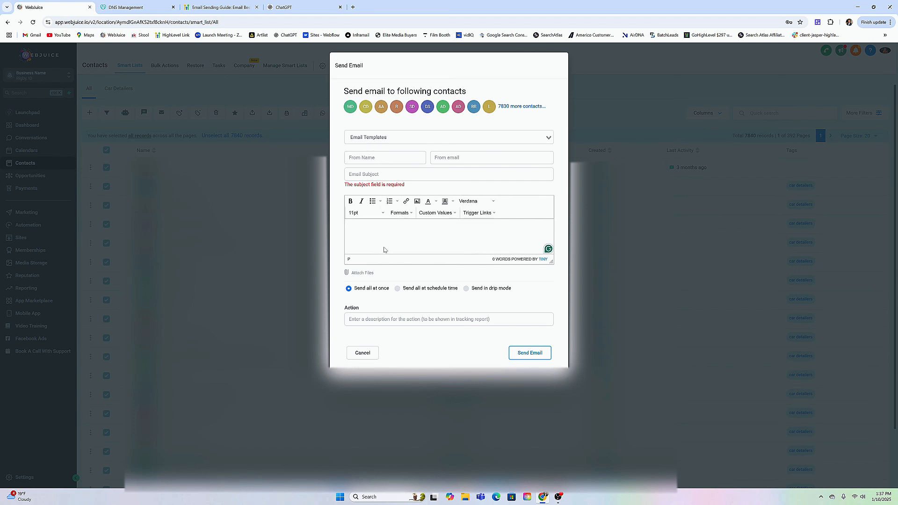
click(405, 138)
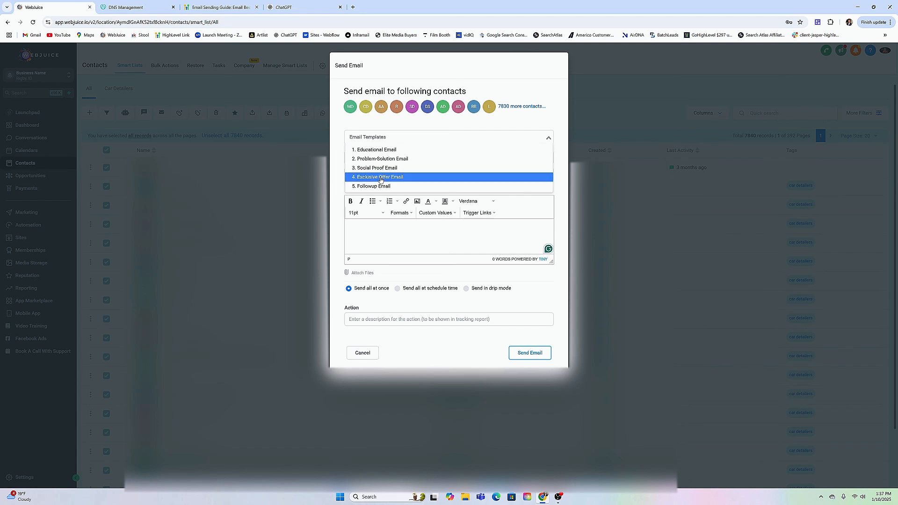
click(393, 134)
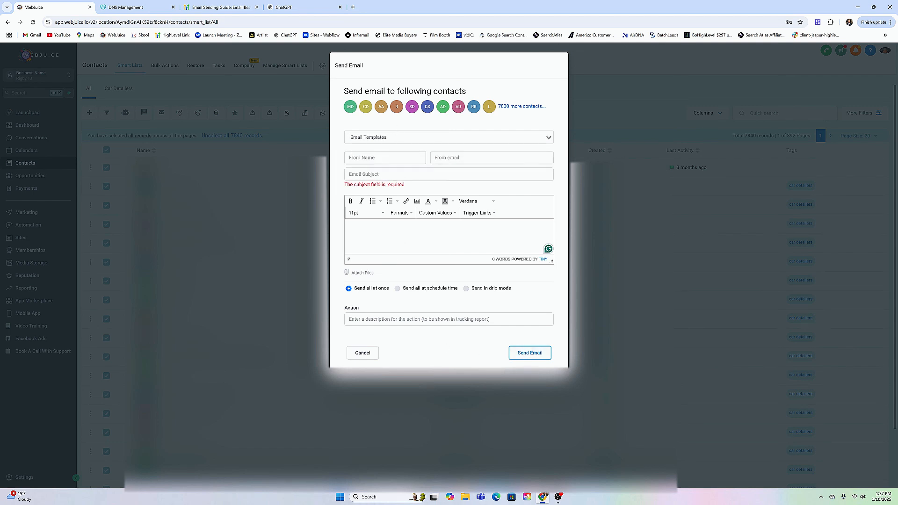
click(421, 319)
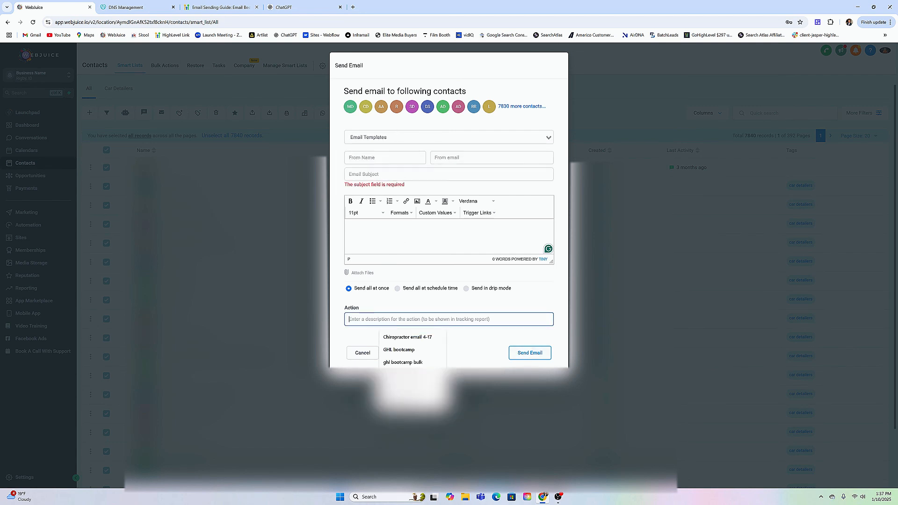
click(385, 301)
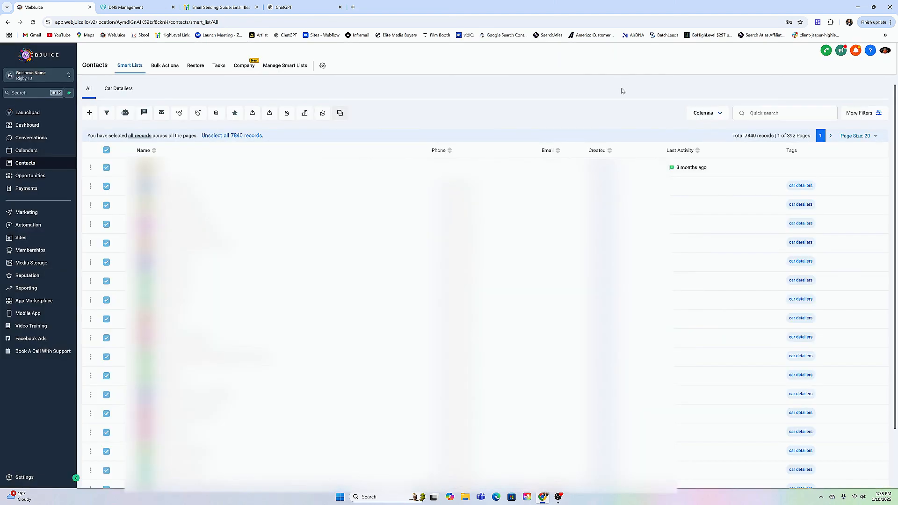
View the Email Nurture Sequence workflow and return to the Contacts list.
click(47, 227)
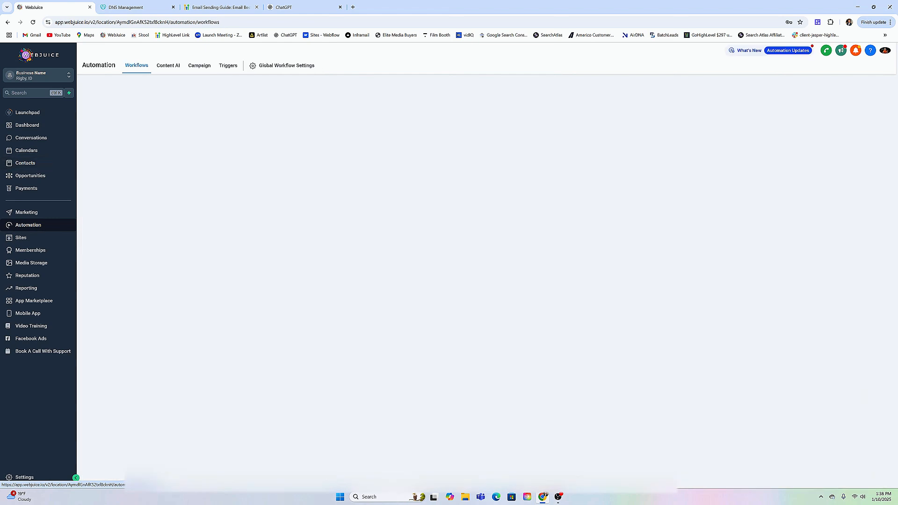
click(307, 184)
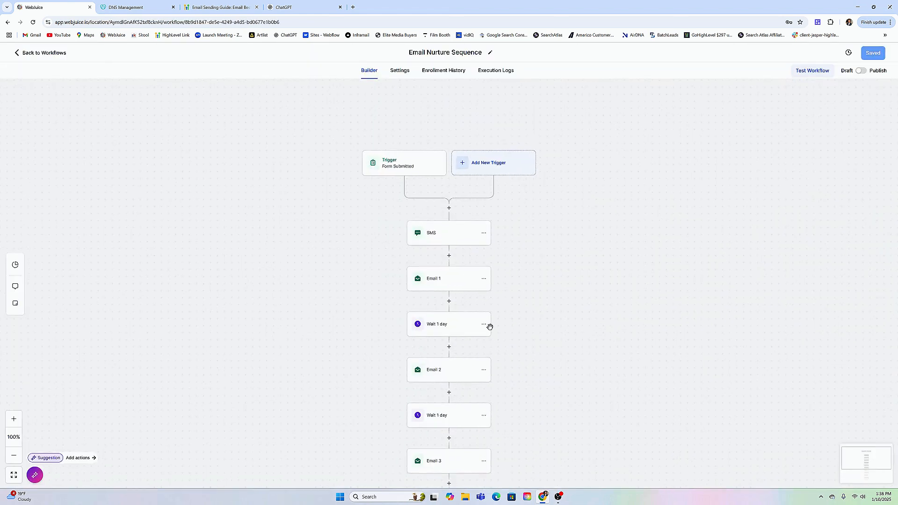
click(34, 54)
click(42, 165)
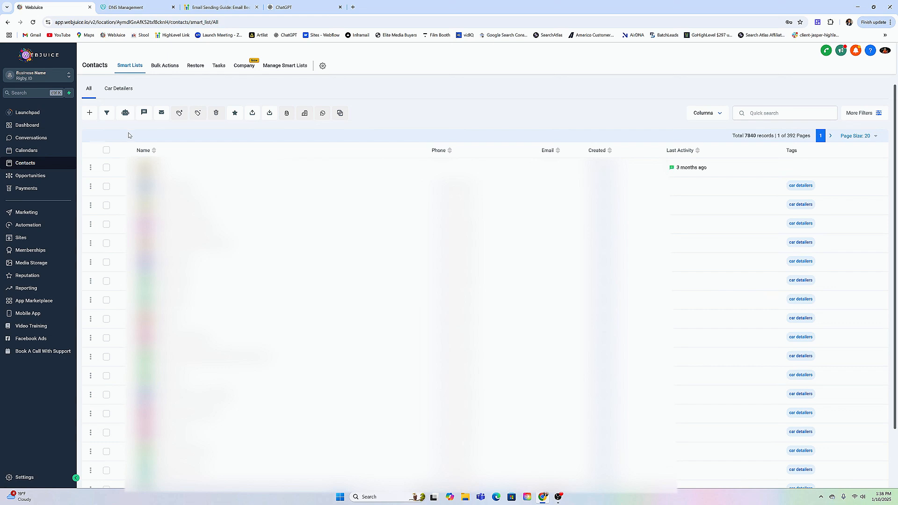
Reopen the Email Nurture Sequence workflow and view the Email 1 action's statistics.
click(29, 225)
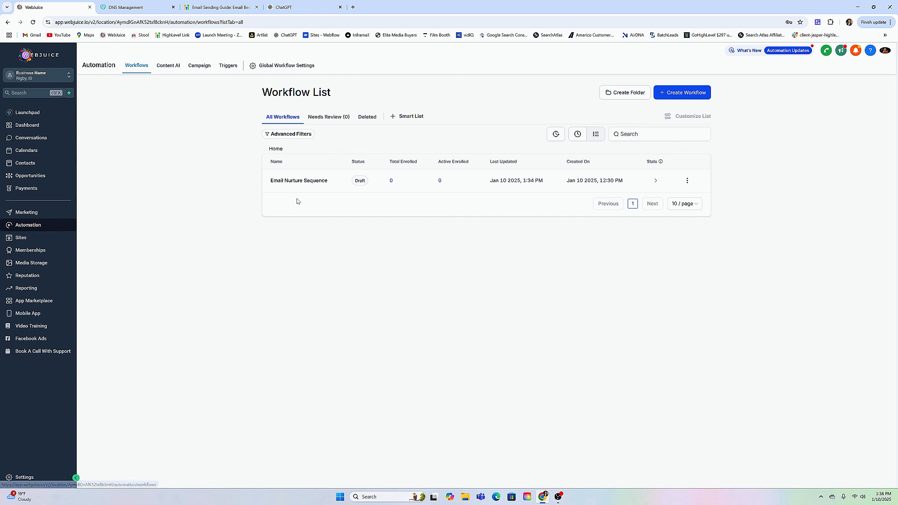
click(296, 182)
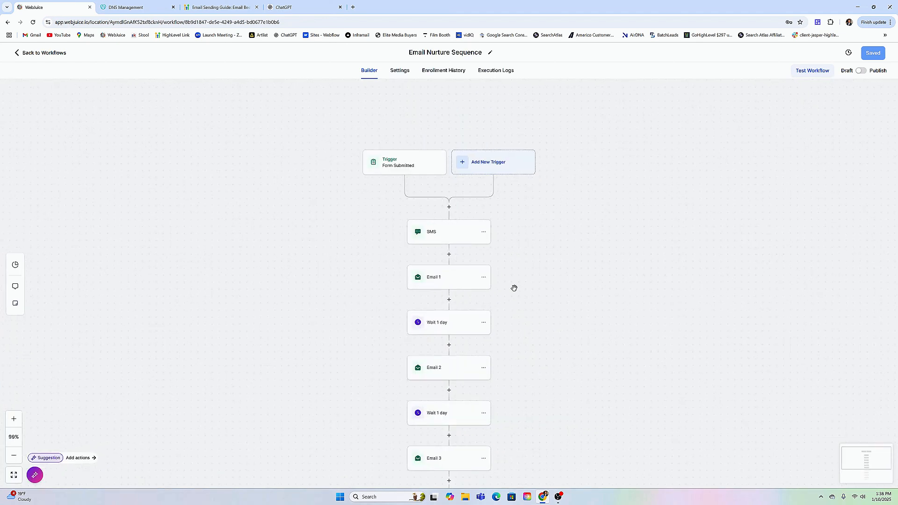
click(443, 280)
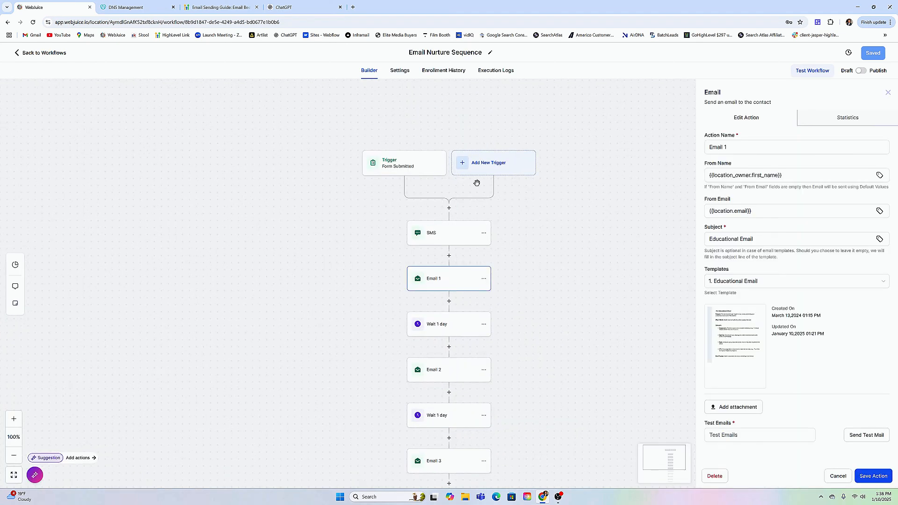
click(832, 121)
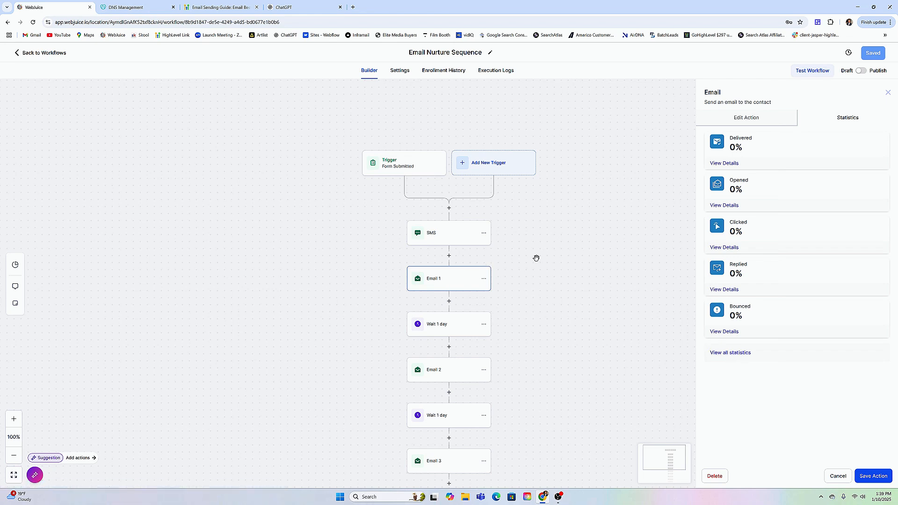
View the Email 2 action's statistics and close the action without saving.
scroll(542, 257, down, 1)
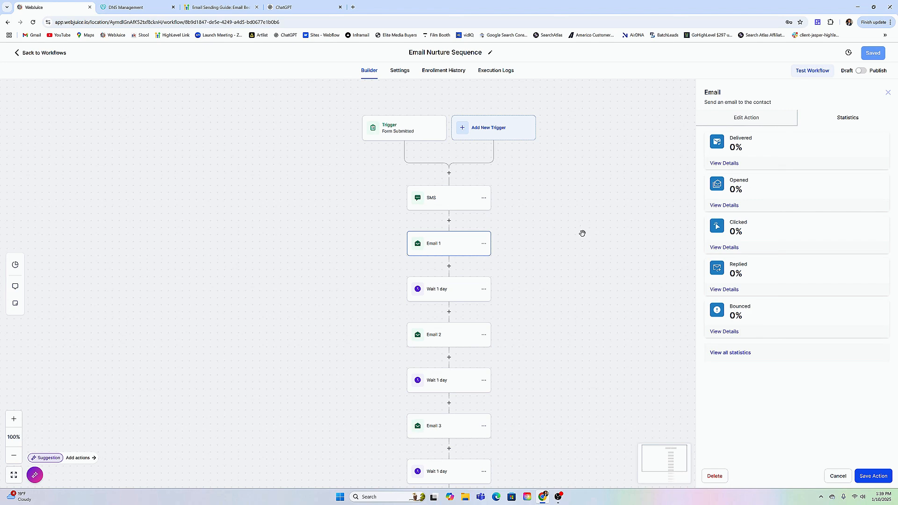
click(440, 336)
click(847, 117)
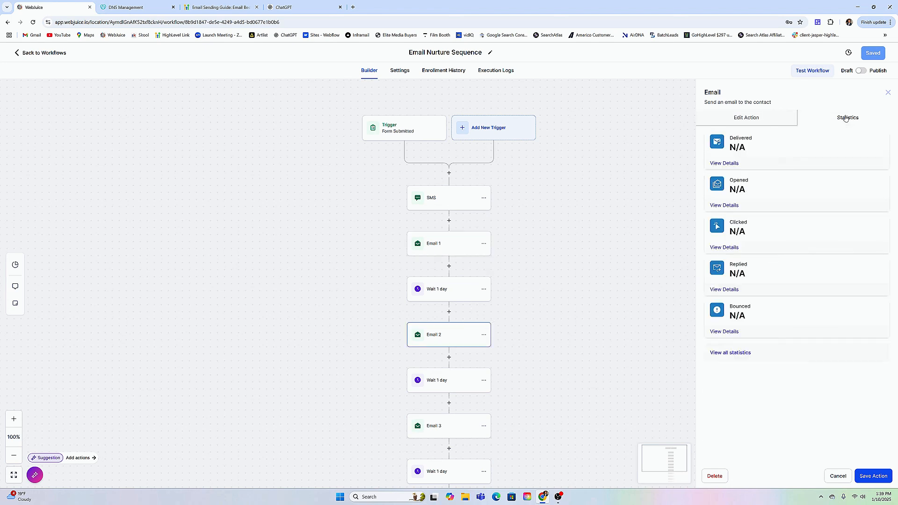
click(837, 476)
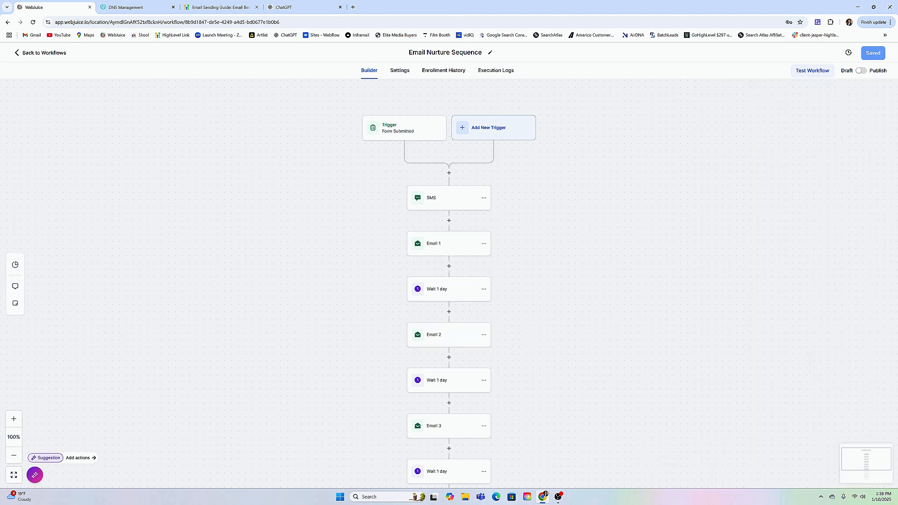
Leave the workflow and view the Bulk Actions tracking report for the contacts.
click(39, 54)
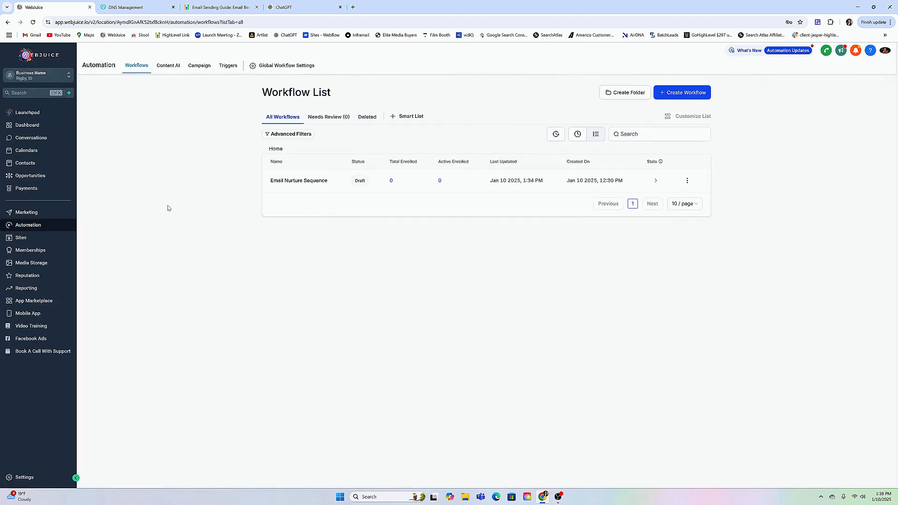
click(39, 164)
click(165, 70)
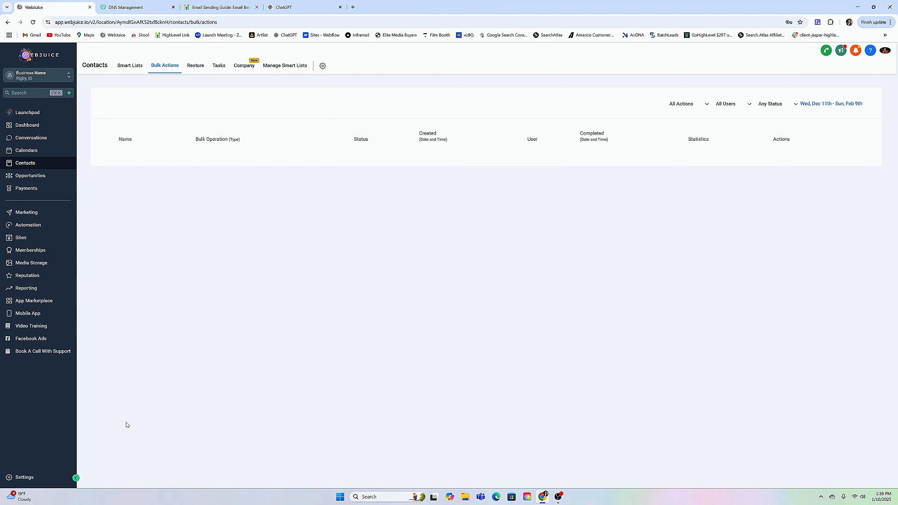
Review the Email Analytics, Postmaster Tools and Bounce Classification pages in the Email Services settings.
click(36, 478)
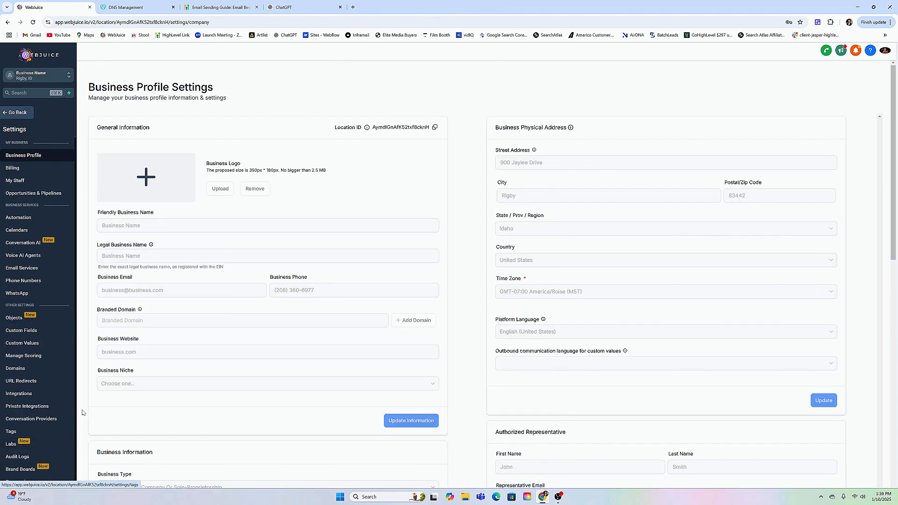
click(52, 267)
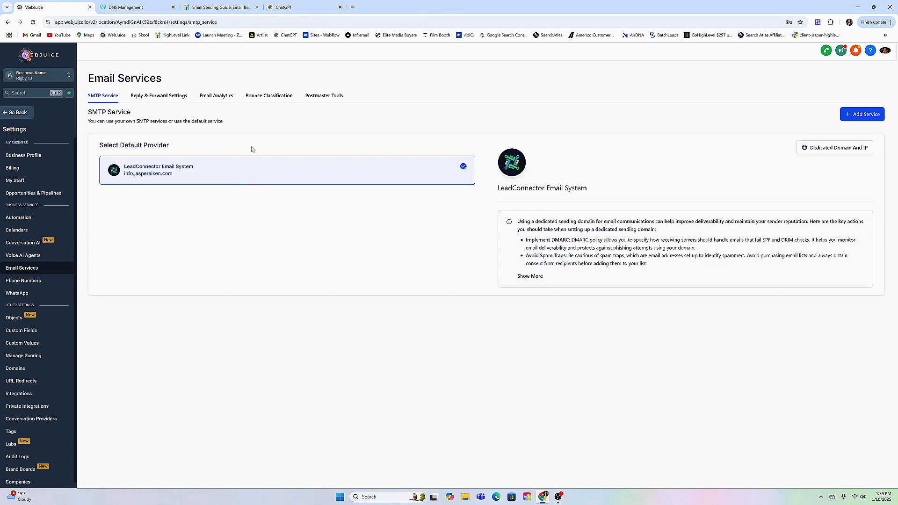
click(219, 96)
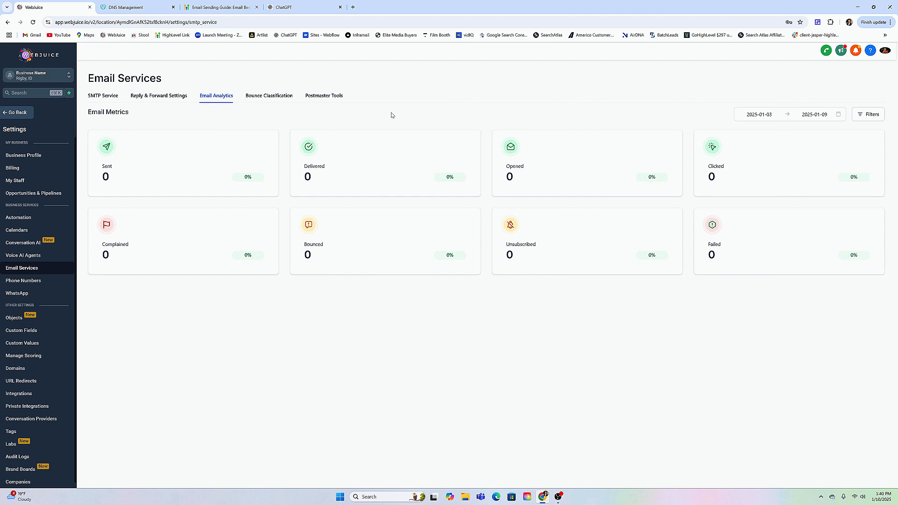
click(326, 96)
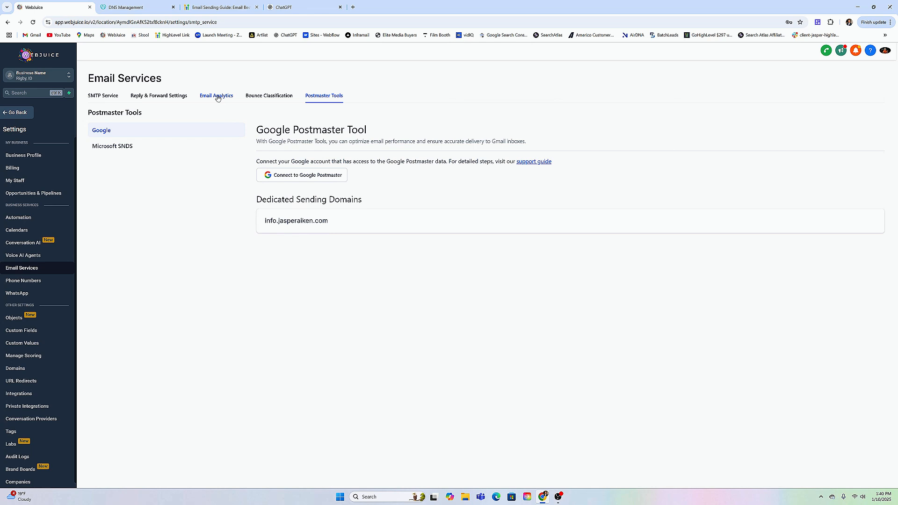
click(250, 95)
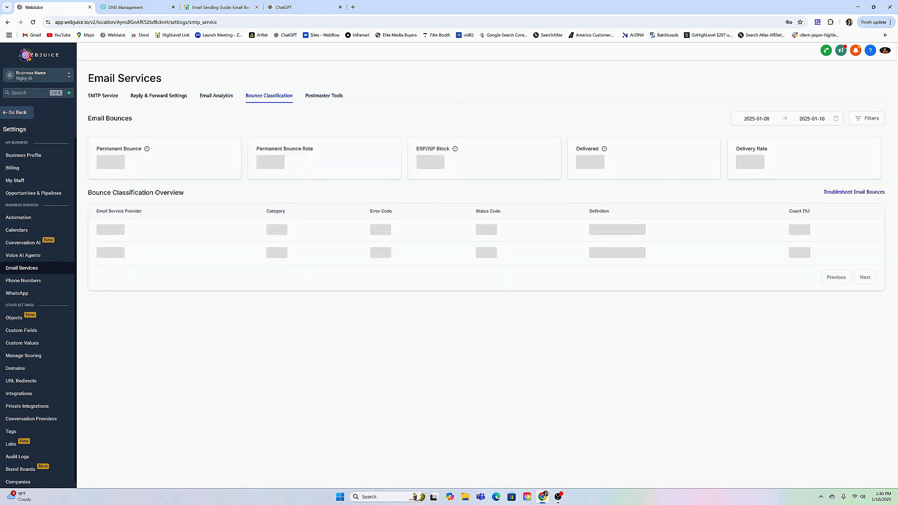
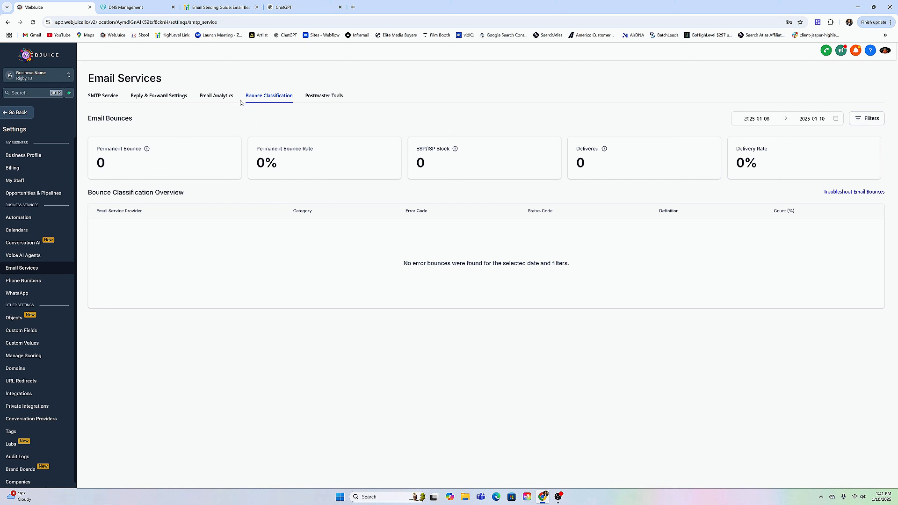
View the Reply & Forward Settings in Email Services, and open the Conversations inbox where email replies arrive.
click(184, 98)
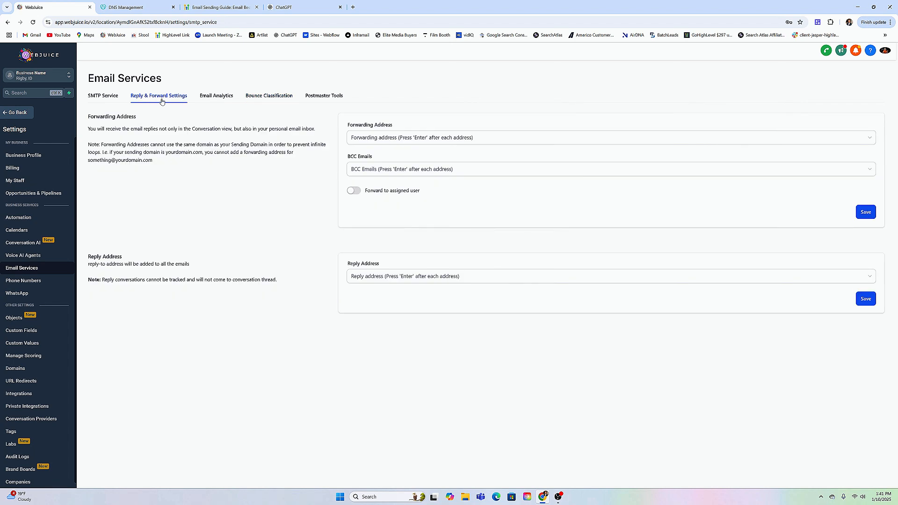
click(367, 280)
click(23, 113)
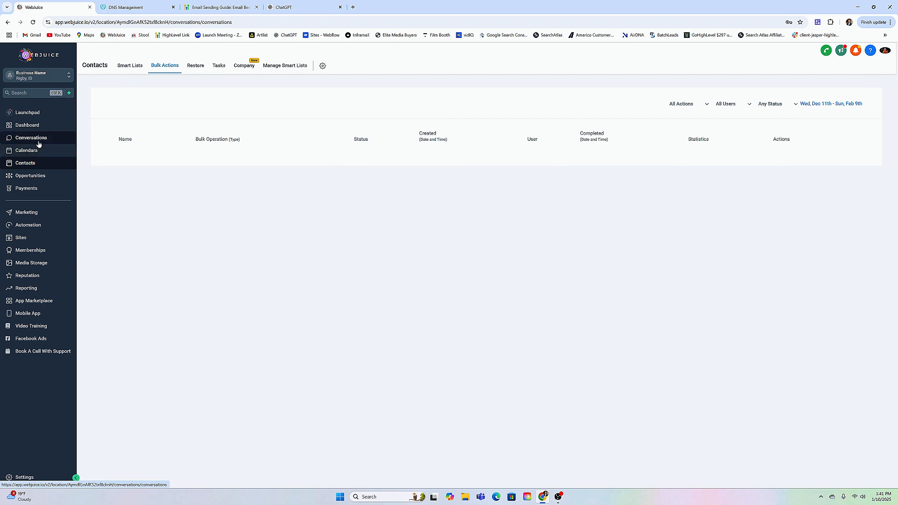
click(29, 138)
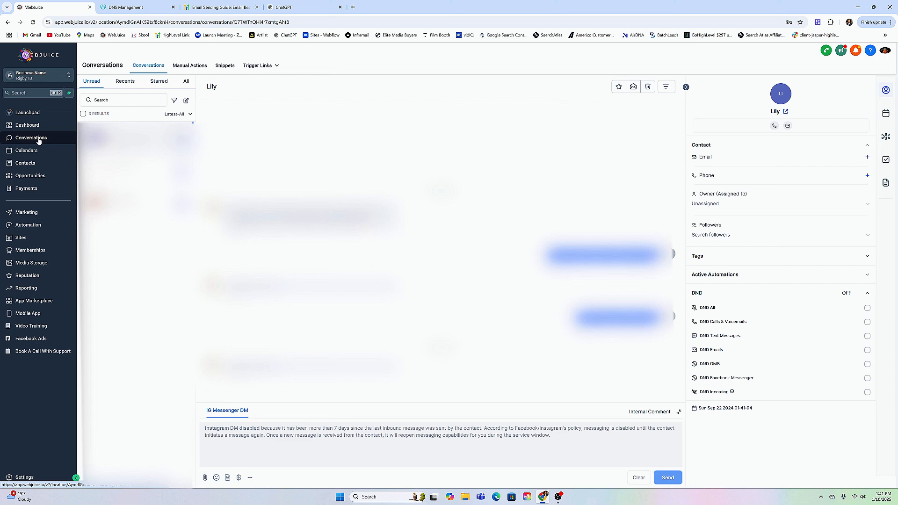
Return to the Reply & Forward Settings in Email Services and enter the reply-to email as the Reply Address.
click(34, 477)
click(28, 267)
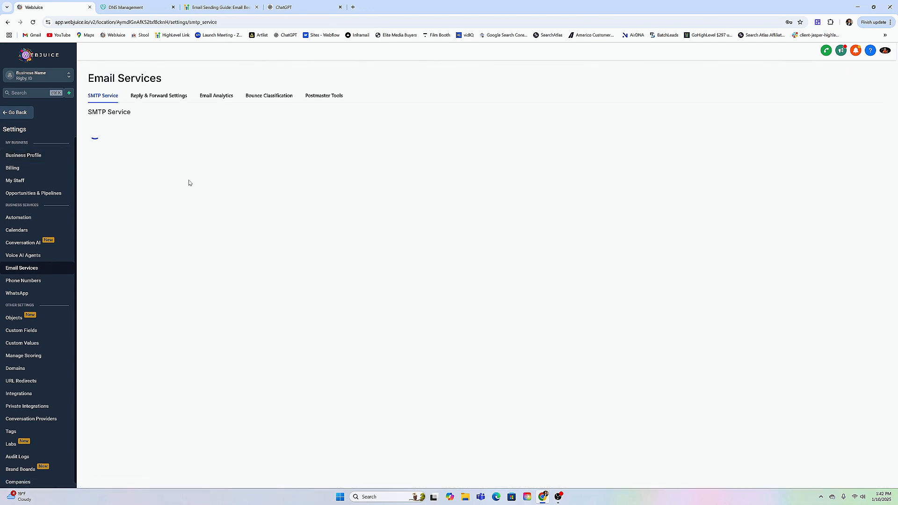
click(164, 96)
click(394, 275)
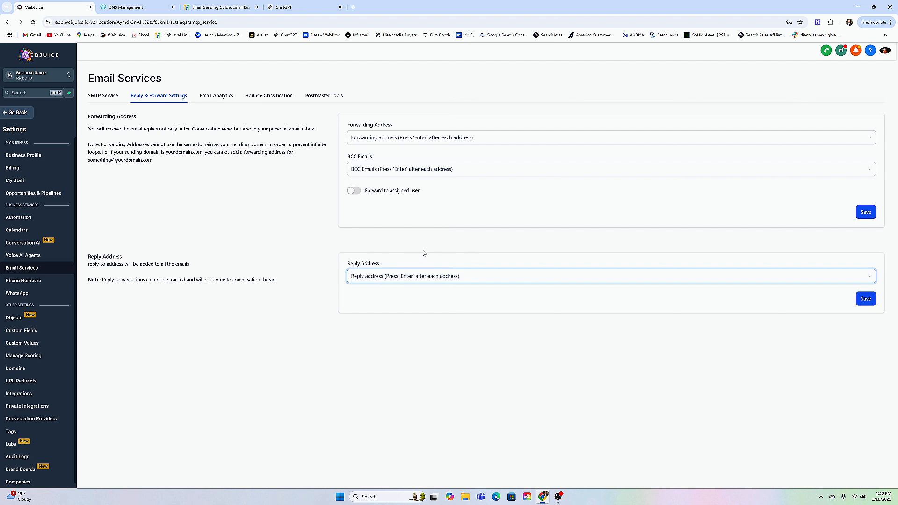
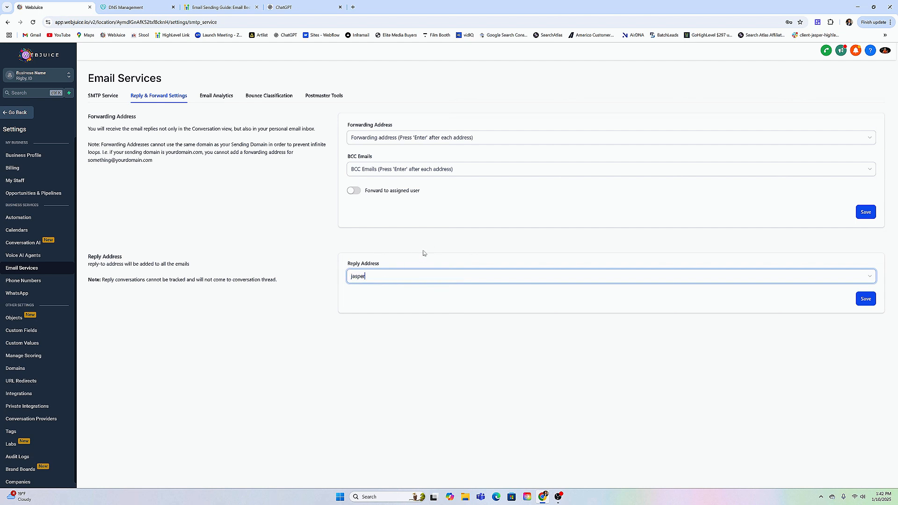